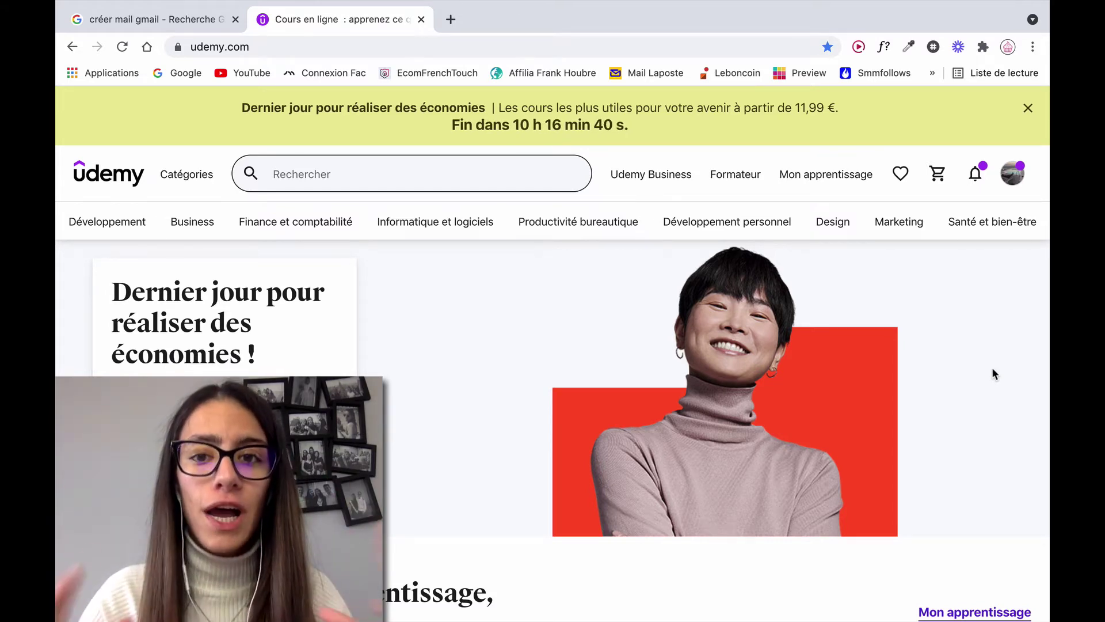
- Open the instructor area, start a new course and choose Cours as its type
left_click(740, 177)
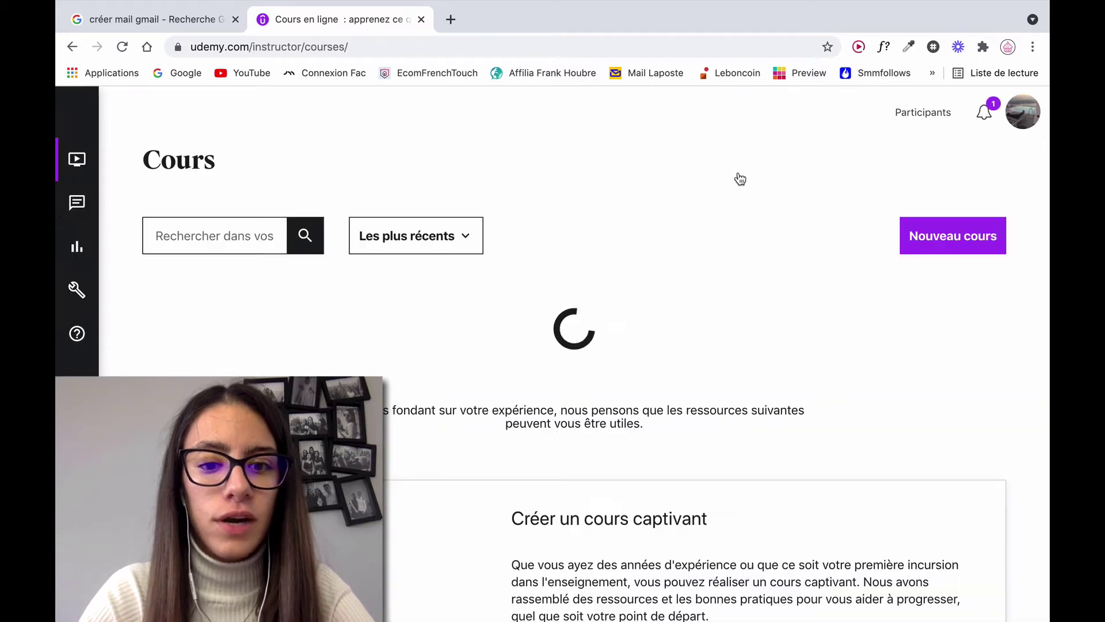
scroll(739, 348, "down", 5)
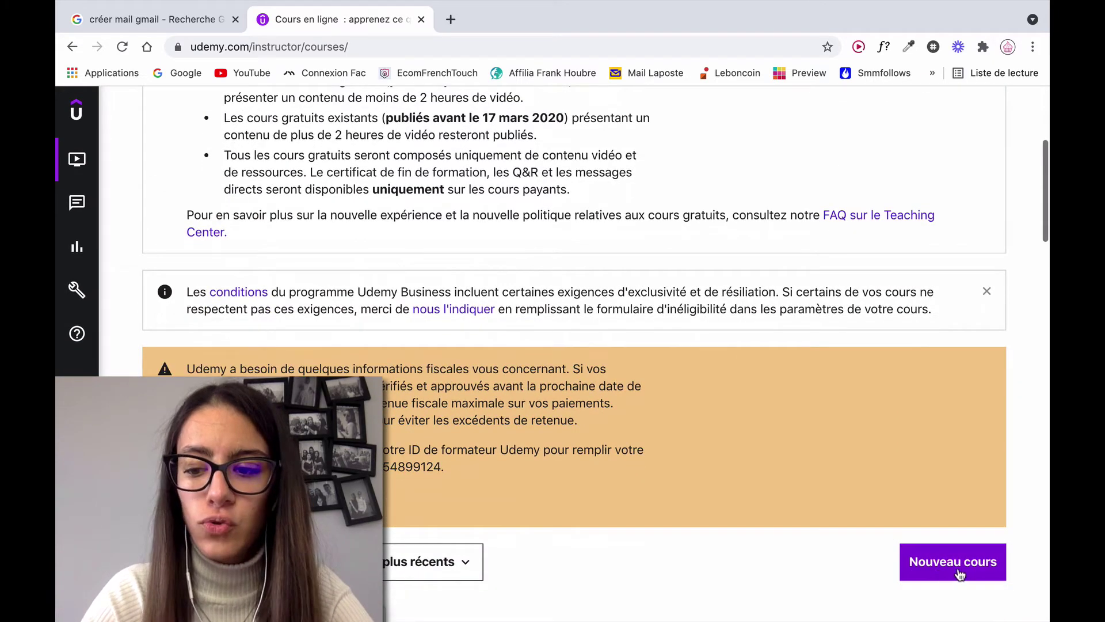
left_click(954, 562)
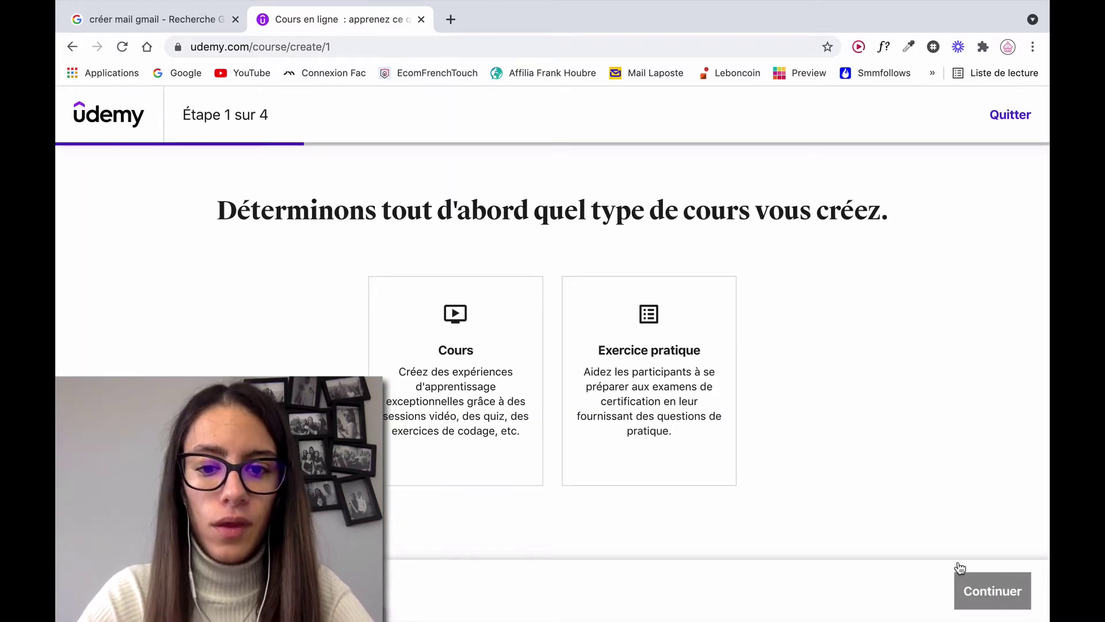
left_click(452, 382)
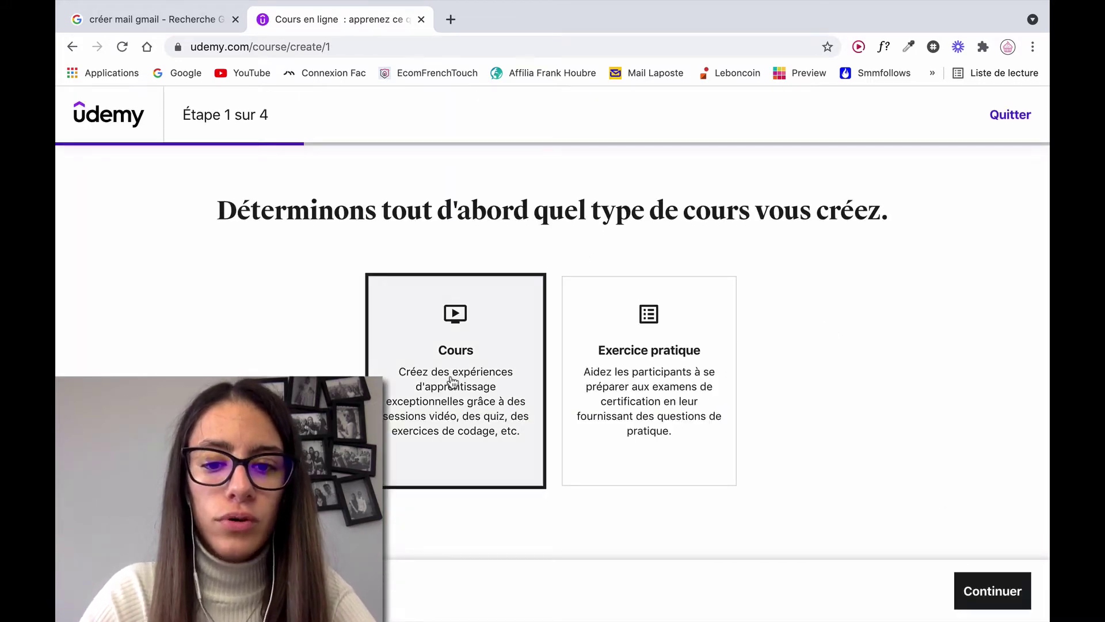
left_click(995, 599)
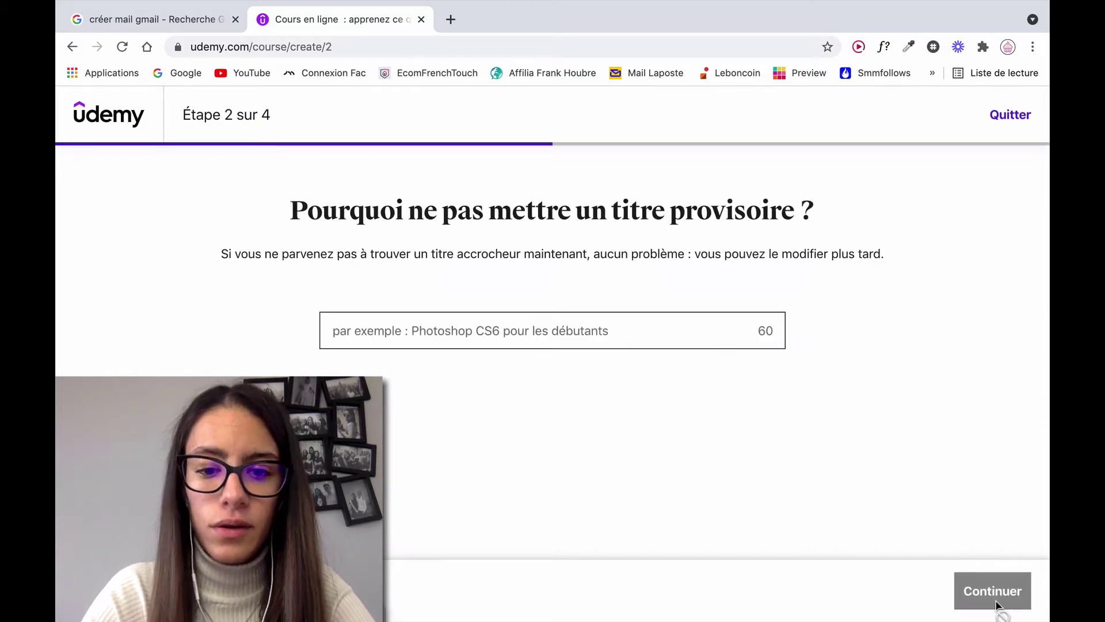
- Enter "Comment avoir confiance en soi" as the course's provisional title and continue
left_click(604, 333)
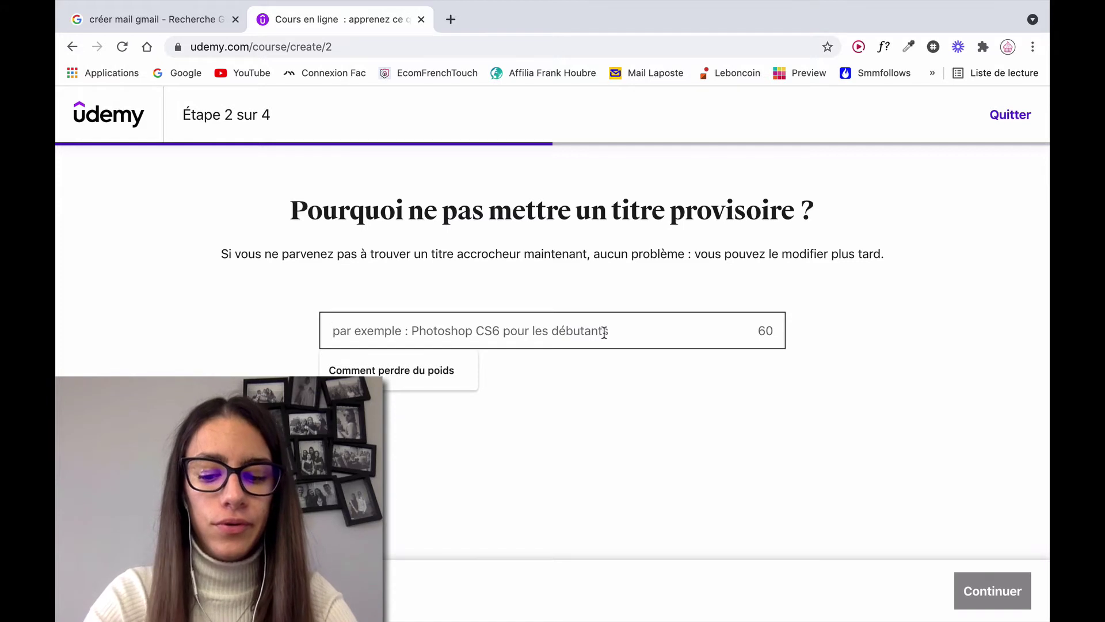
type("Comment")
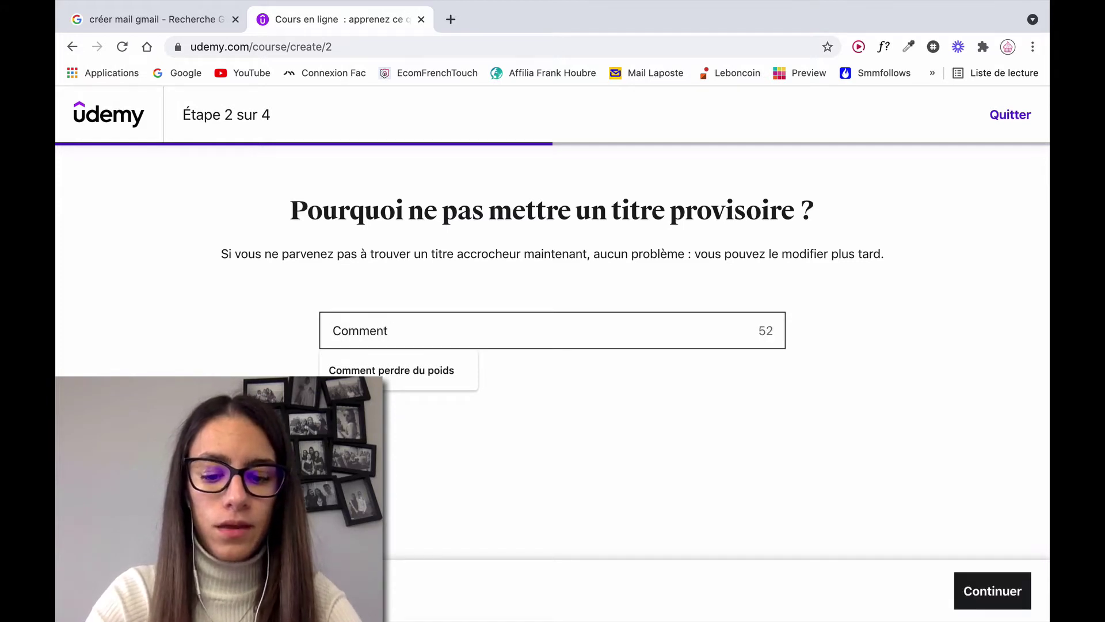
type(" avoir confia")
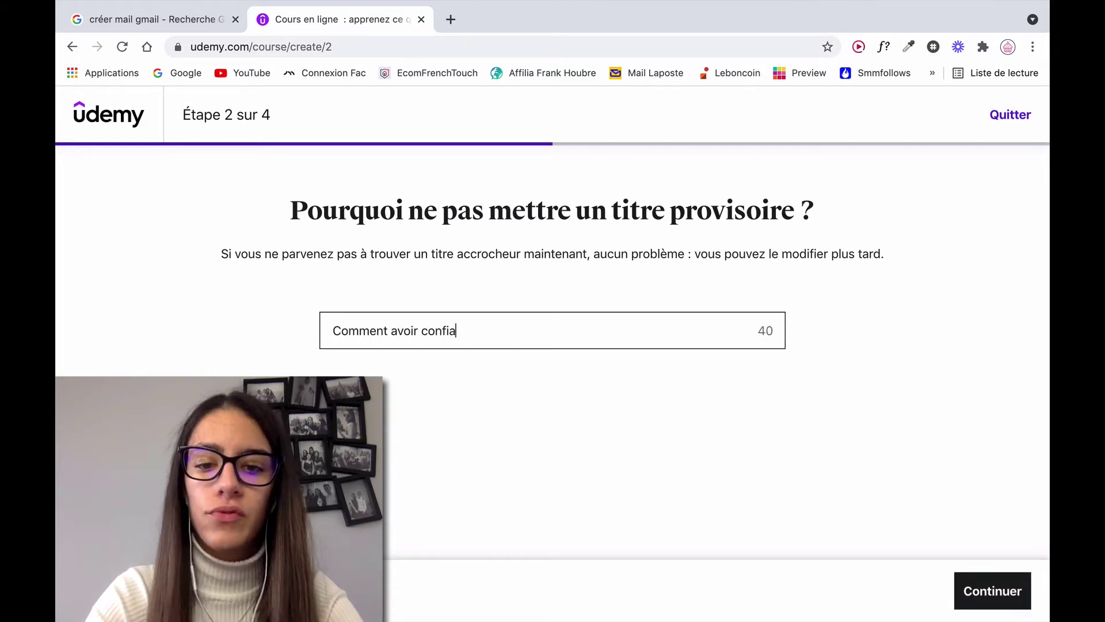
type("nce en soi")
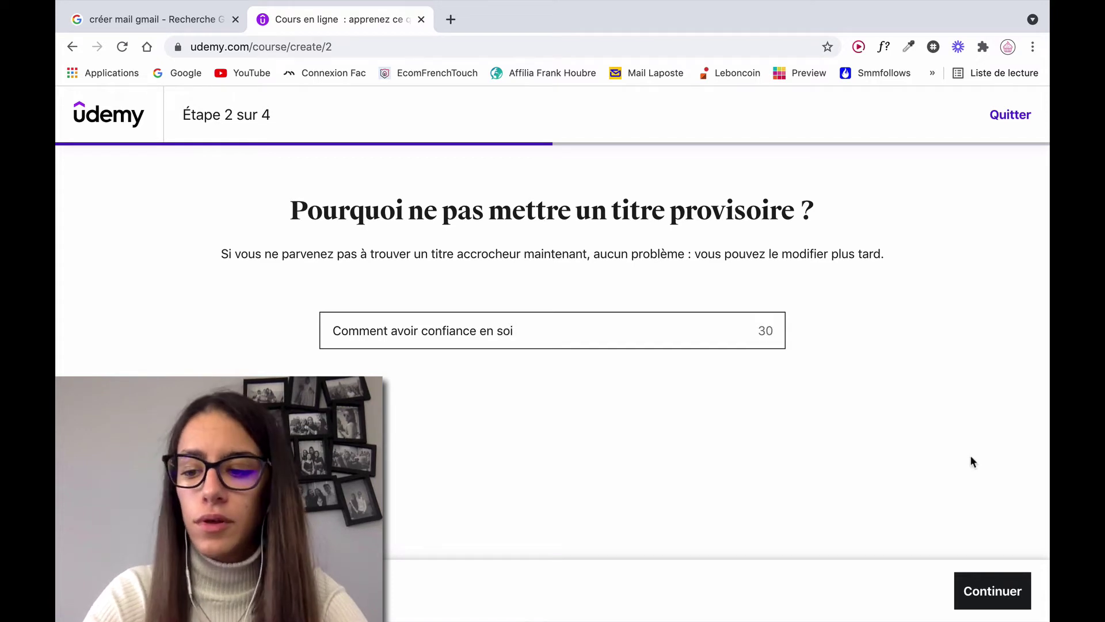
left_click(979, 596)
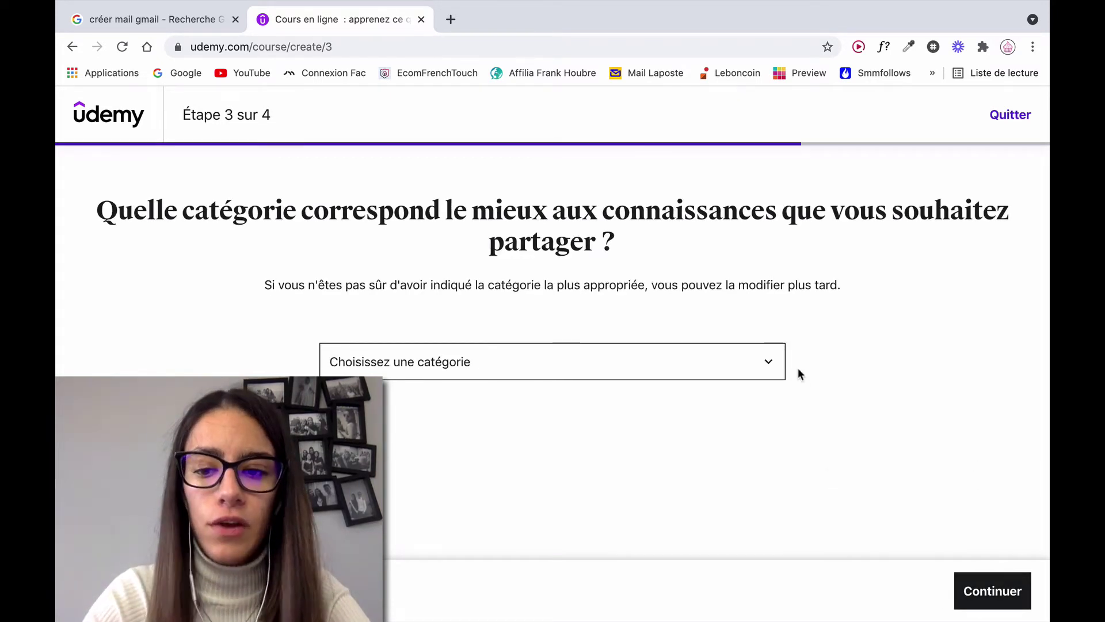
- Set the category to Développement personnel, choose the very flexible availability (plus de 5 heures) and create the course
left_click(759, 362)
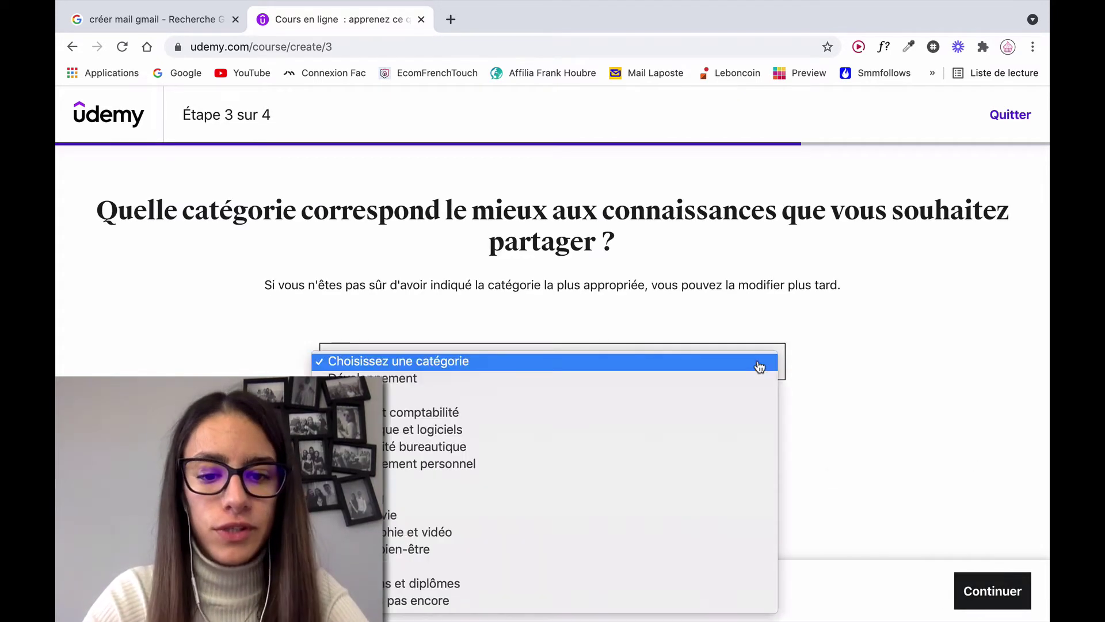
left_click(757, 463)
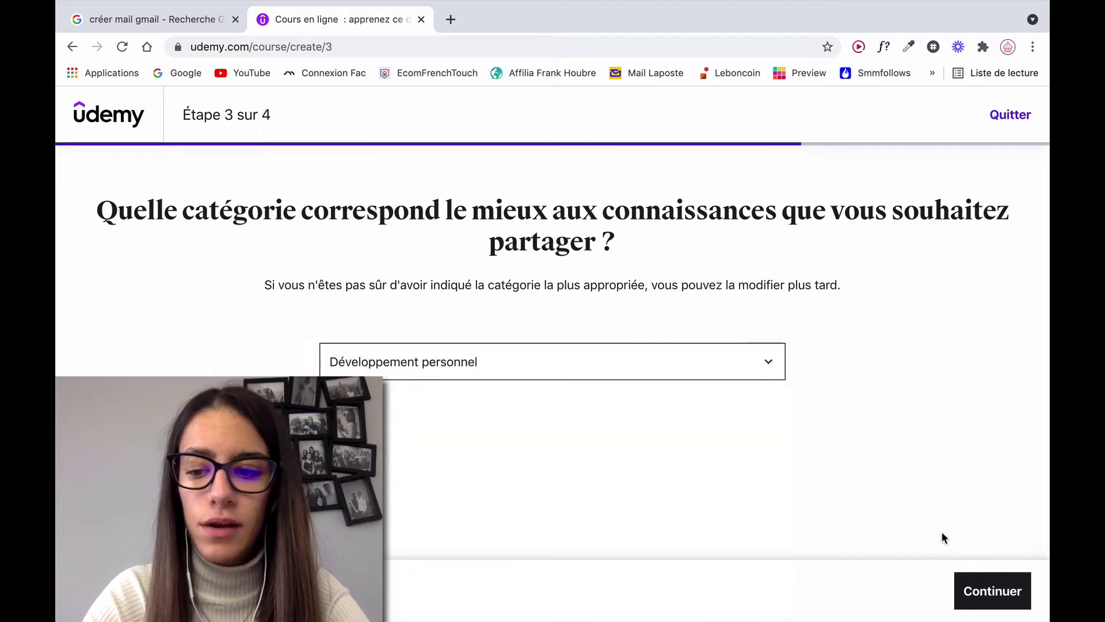
left_click(995, 600)
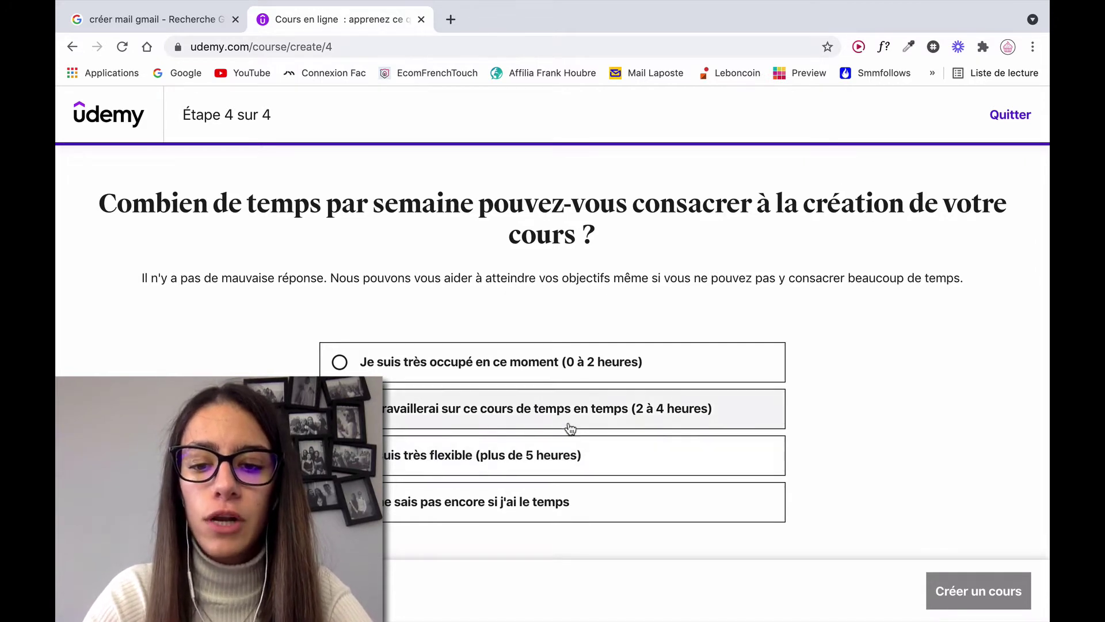
left_click(570, 456)
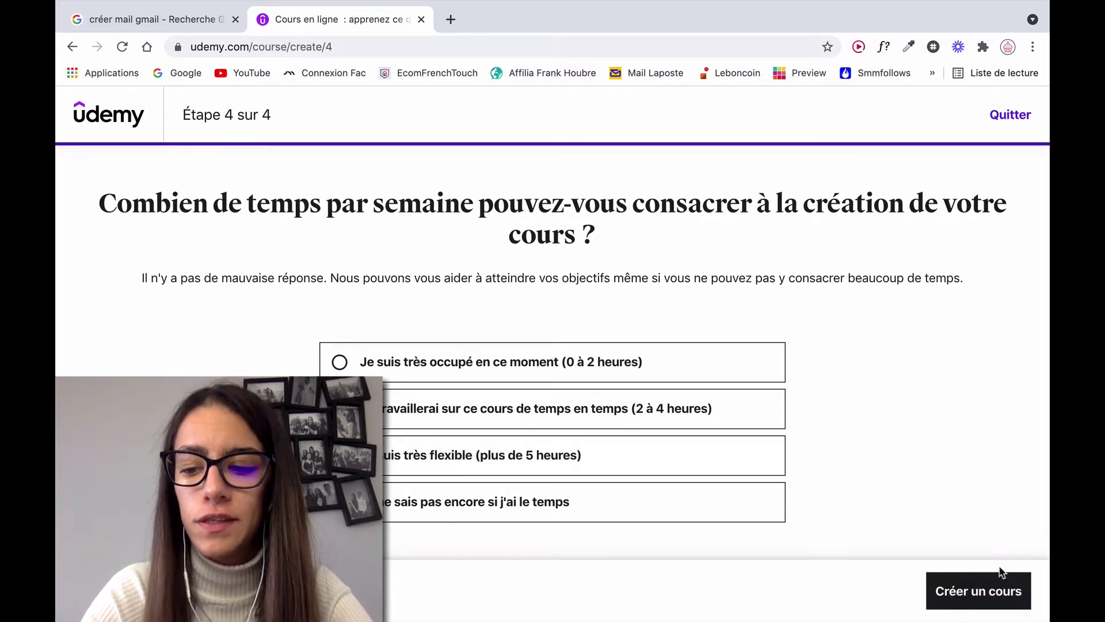
left_click(989, 587)
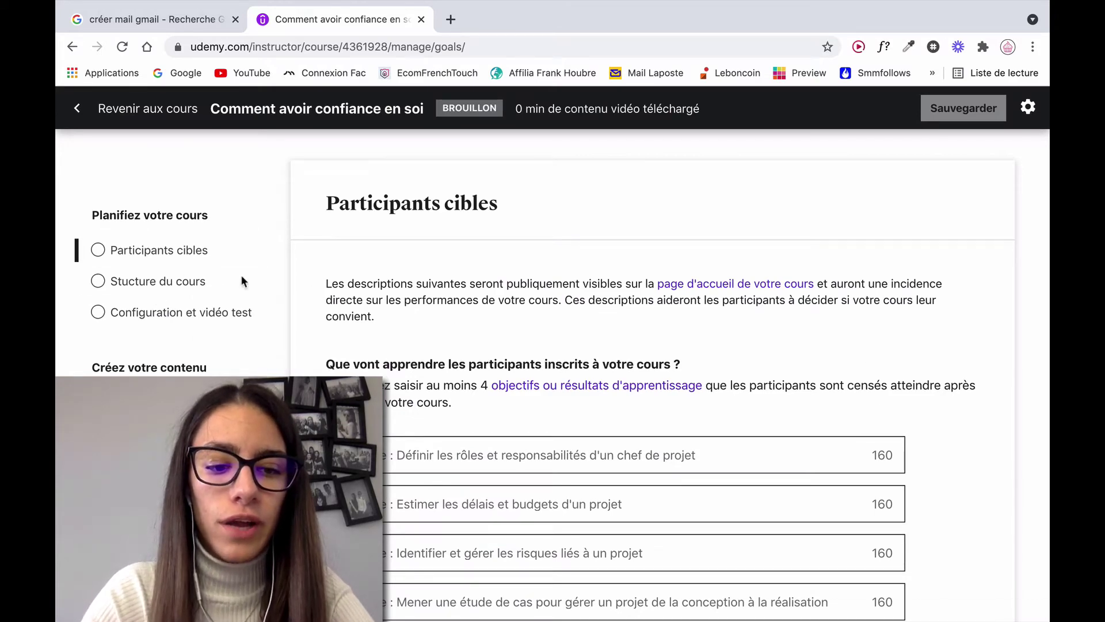
- Enter "À avoir plus confiance en soi" as the first learning objective for the target participants
scroll(241, 280, "down", 4)
scroll(445, 248, "up", 4)
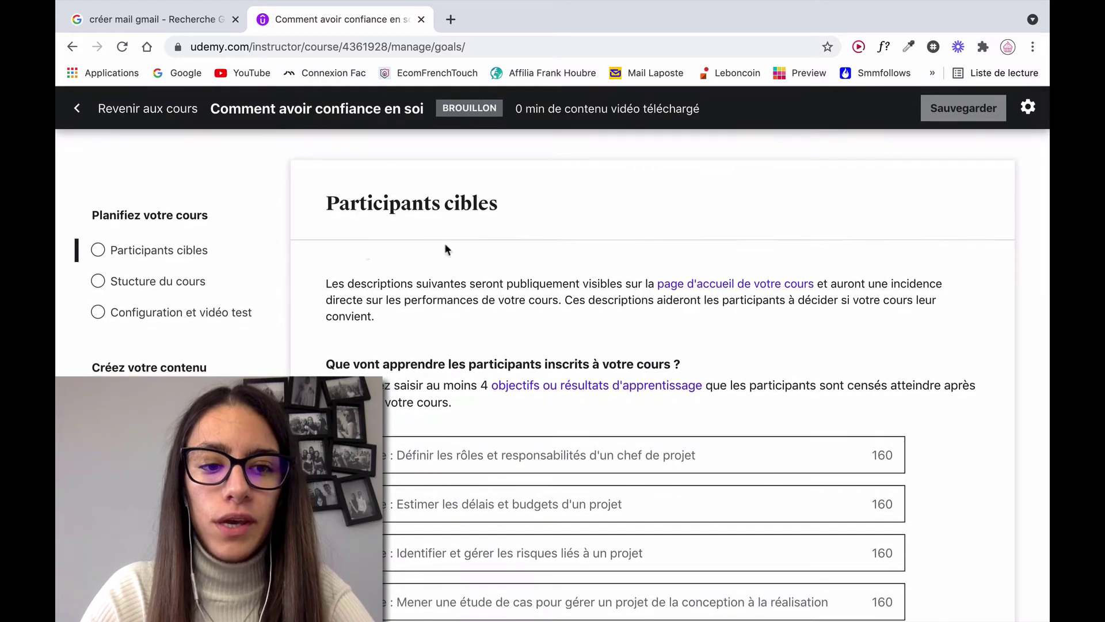
scroll(500, 334, "down", 3)
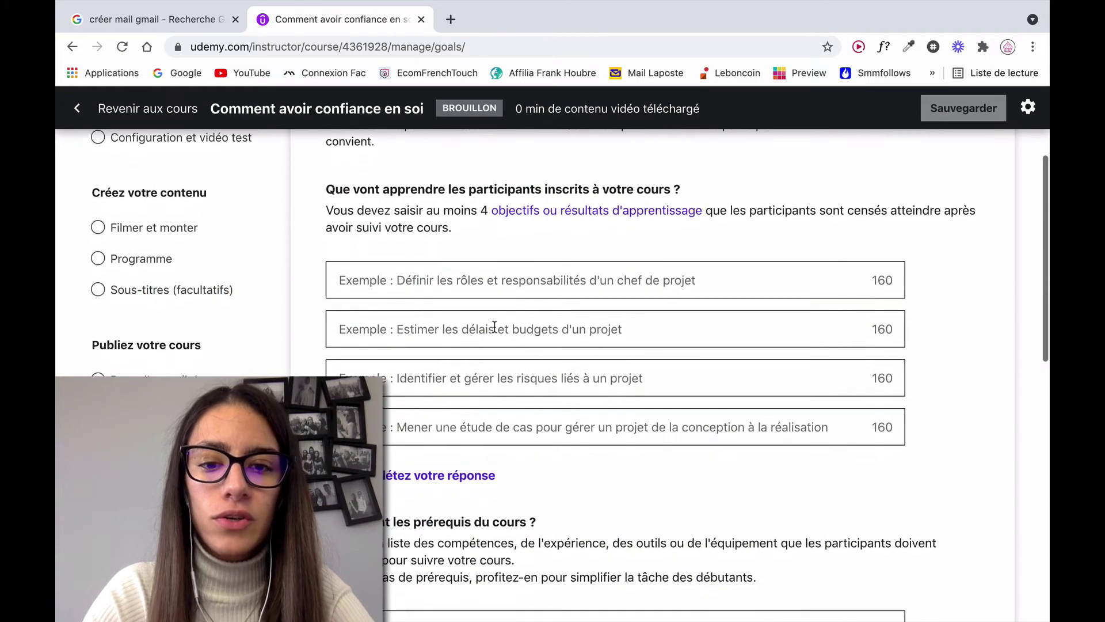
left_click(450, 285)
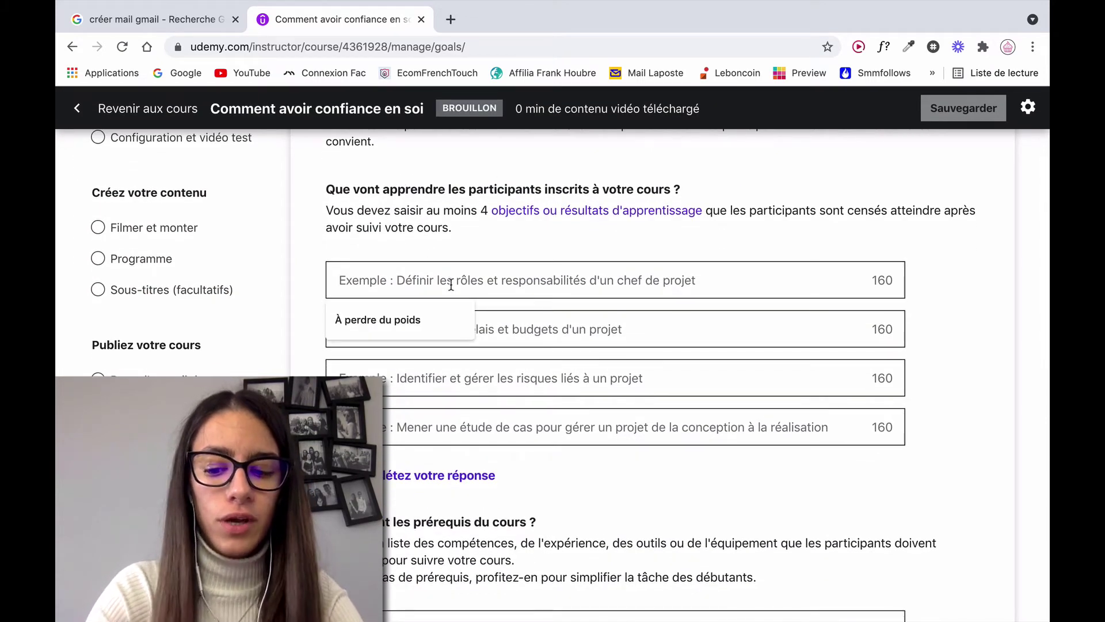
type("À a")
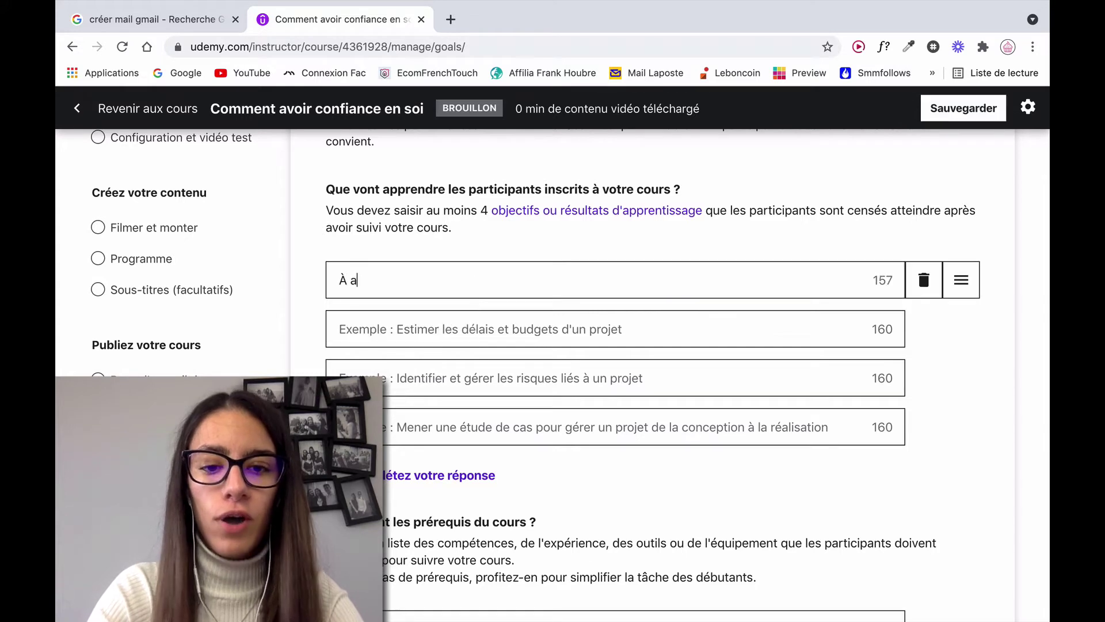
type("voir plus confianc")
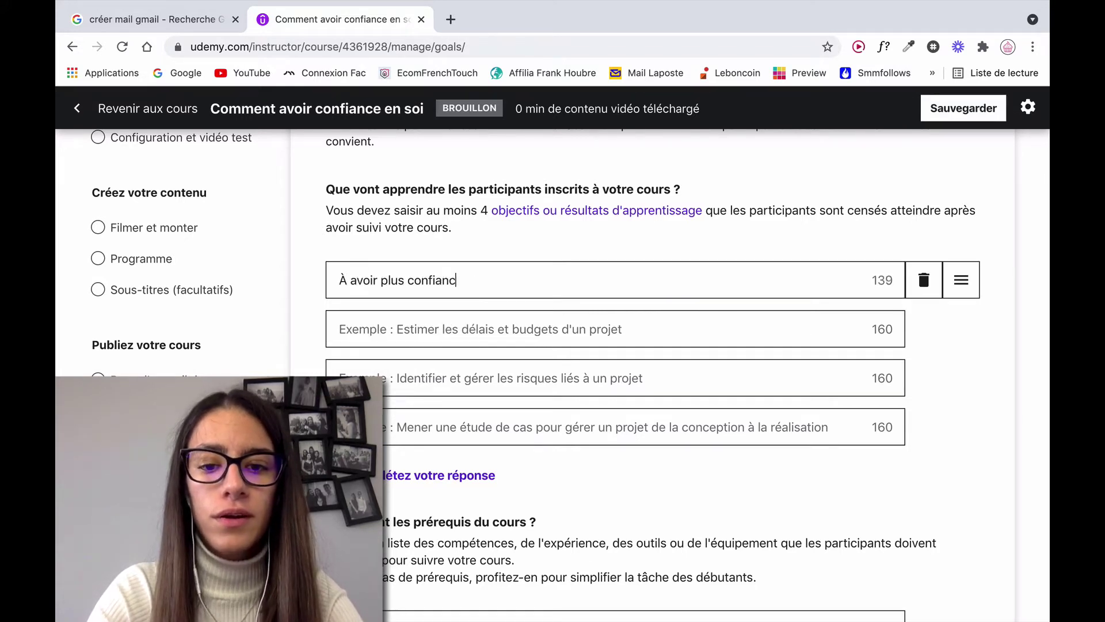
type("e en soi")
left_click(496, 321)
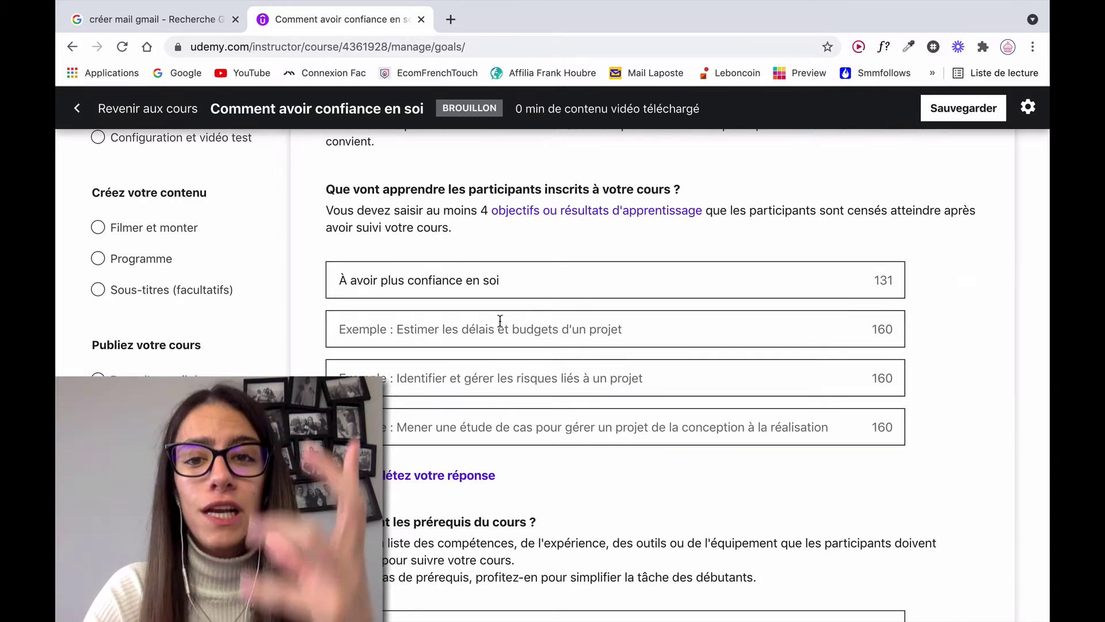
- Enter "Aucune expérience requise" as the course prerequisite
scroll(501, 345, "down", 5)
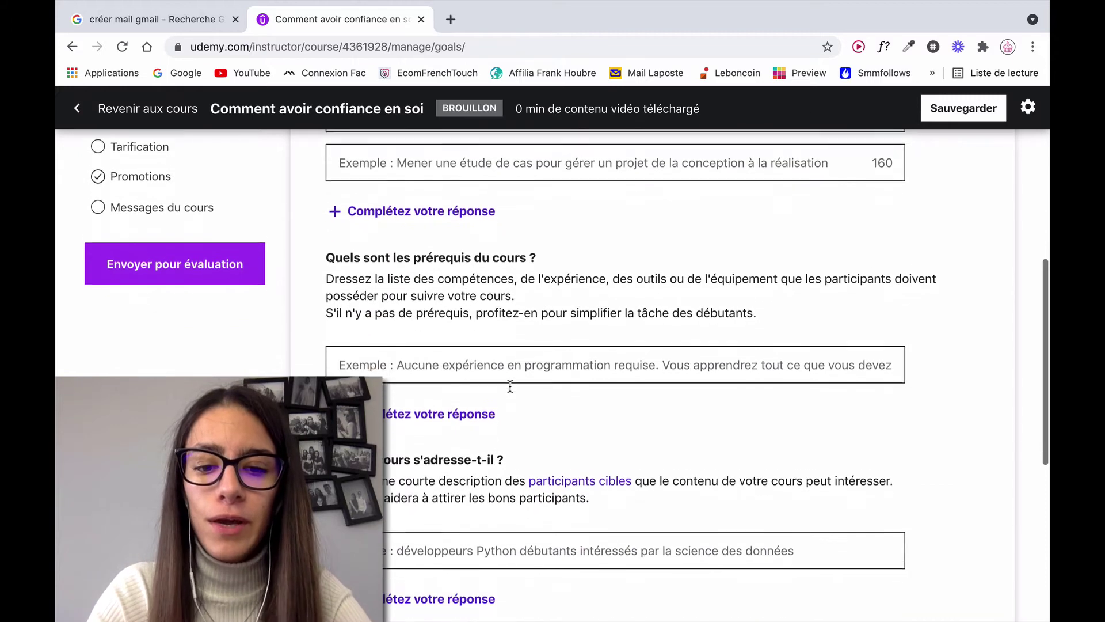
left_click(505, 367)
type("A")
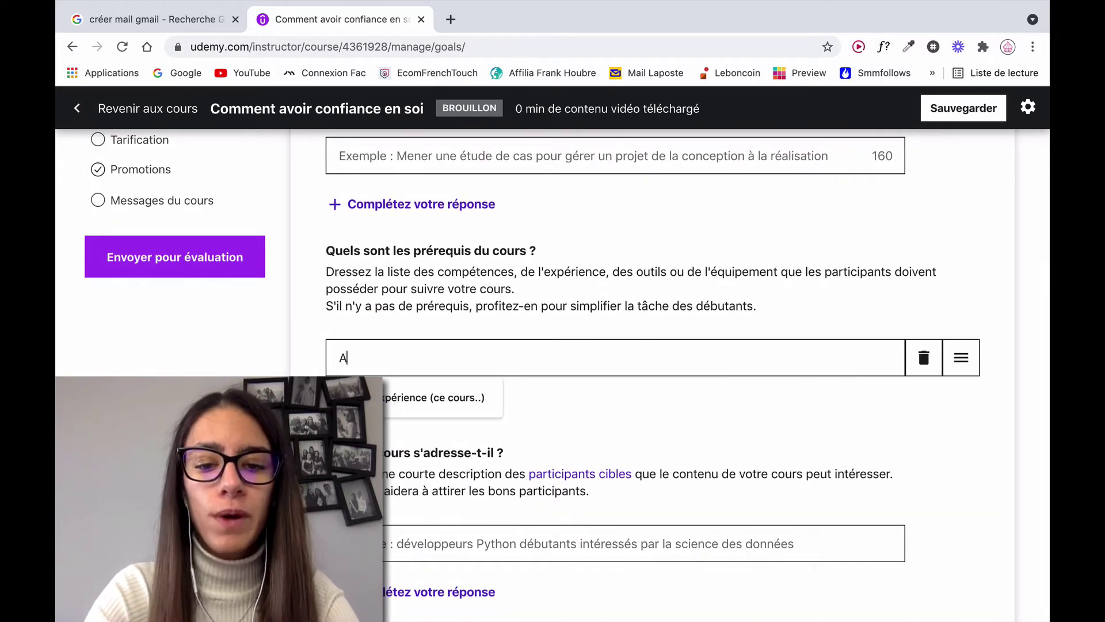
type("ucune ex")
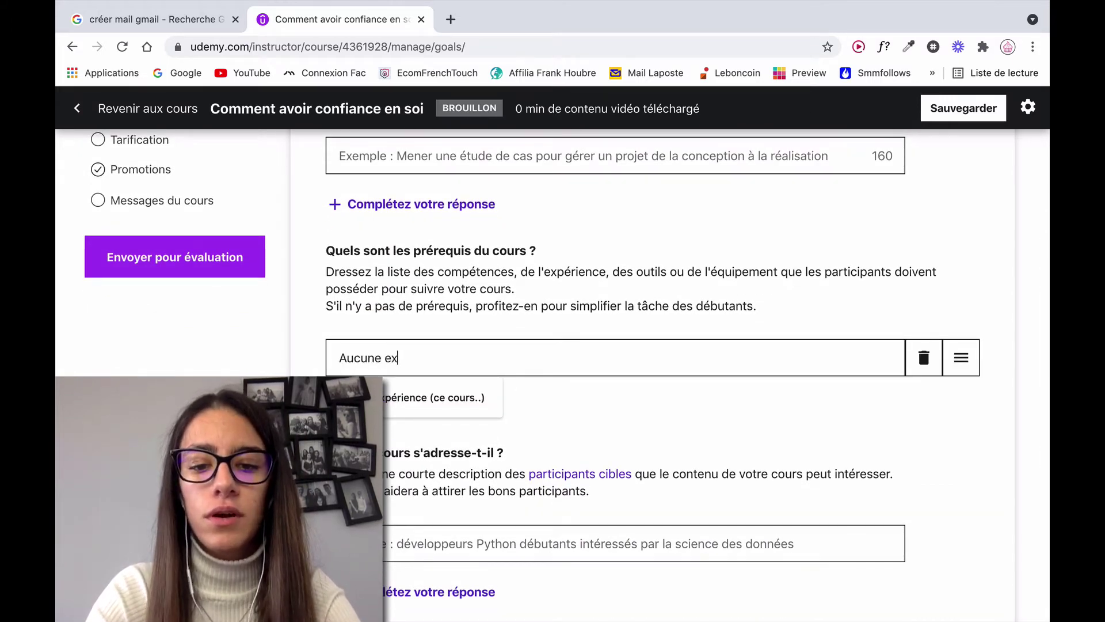
type("périence req")
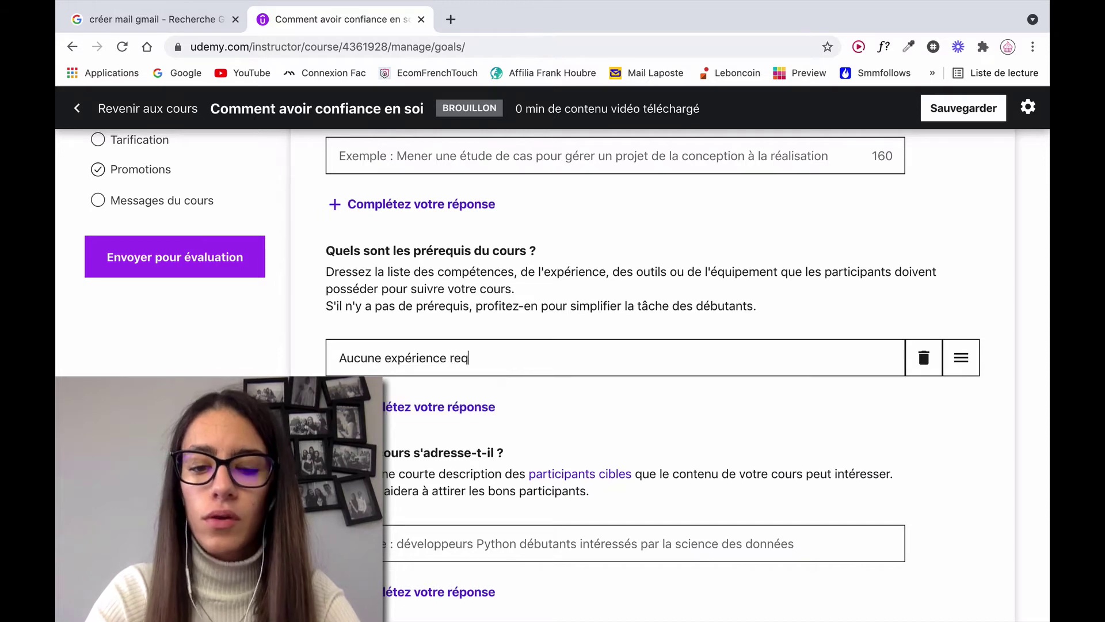
type("uise")
scroll(539, 413, "down", 3)
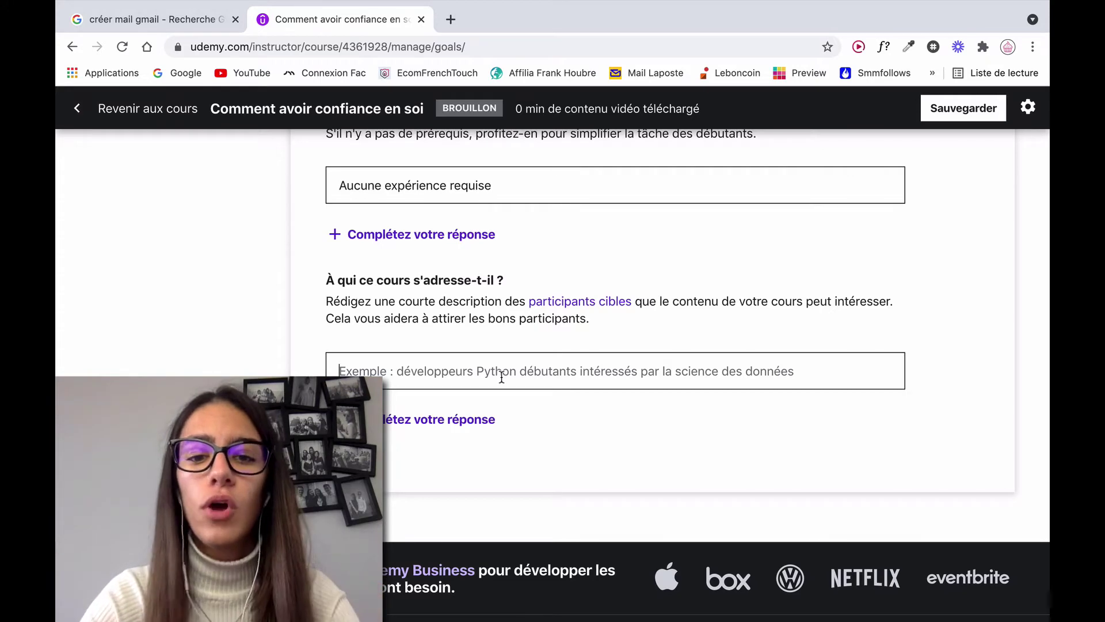
- Leave the target participants page and open the course's Programme page
scroll(502, 377, "up", 15)
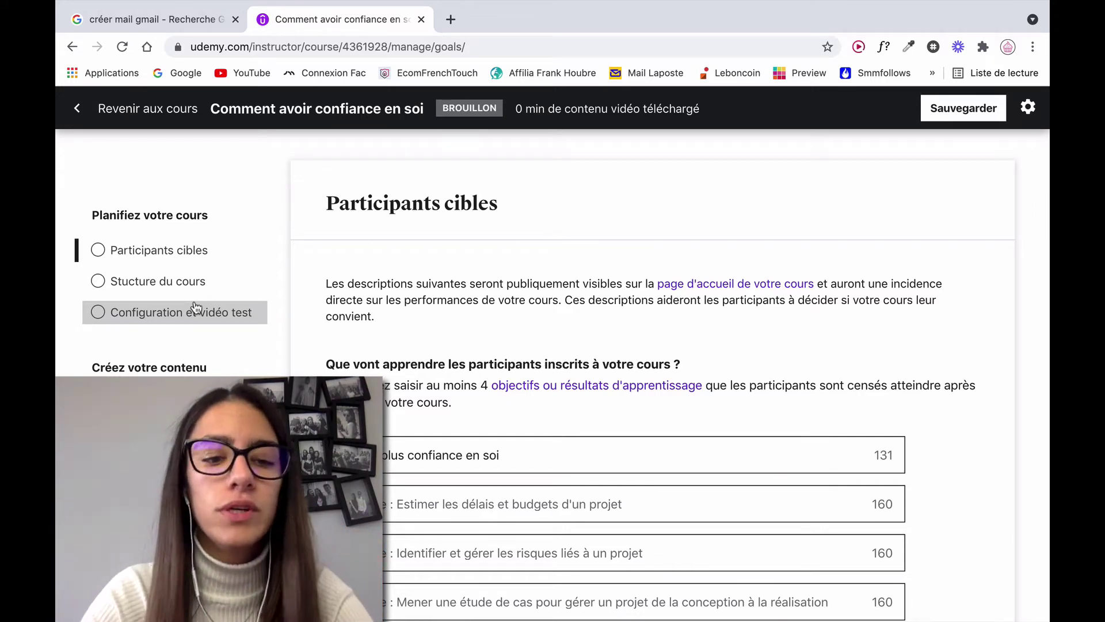
scroll(196, 306, "down", 2)
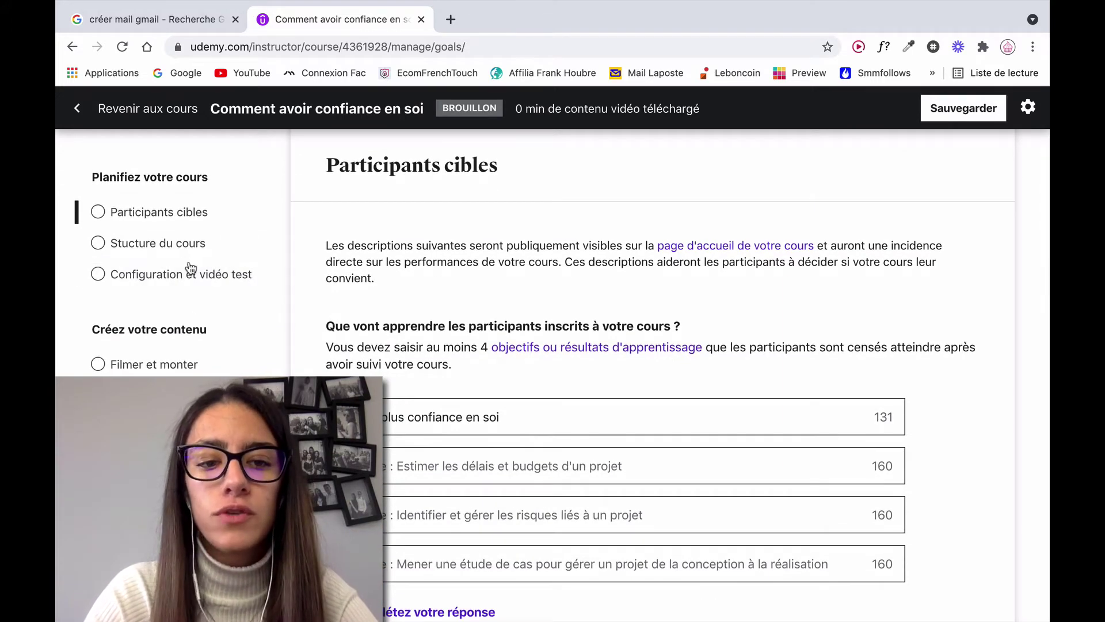
scroll(200, 270, "down", 5)
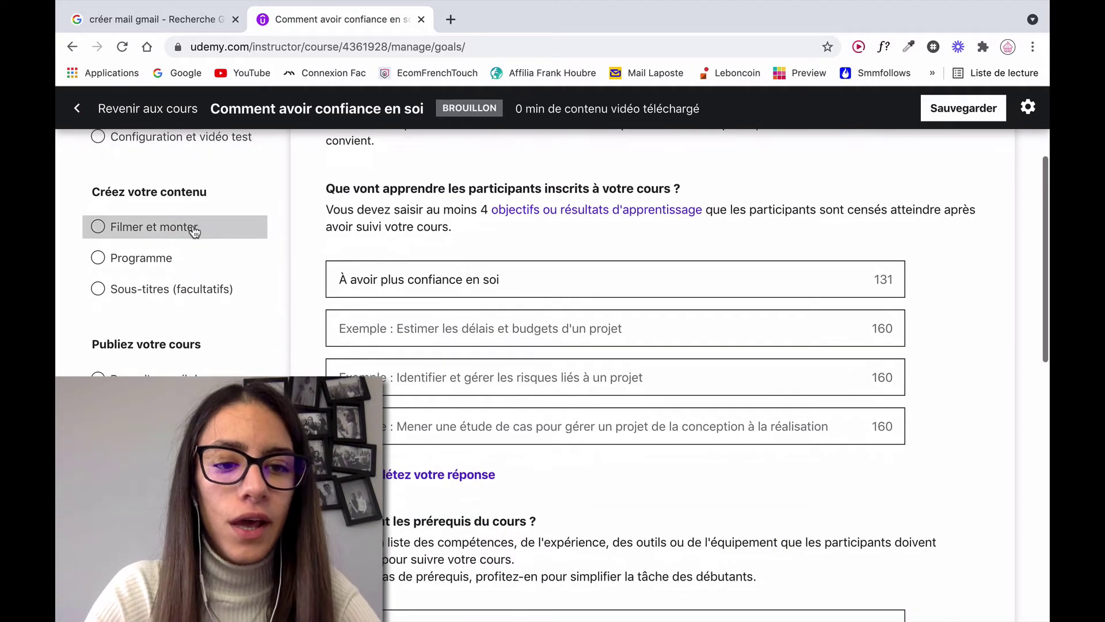
left_click(192, 257)
left_click(684, 150)
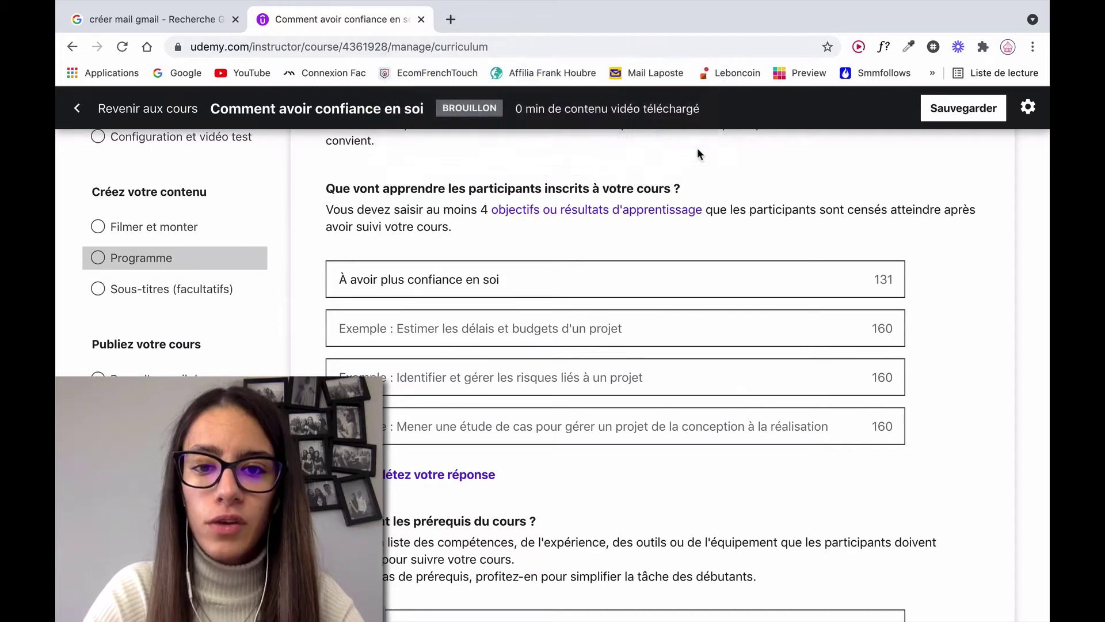
- Open Section 1 of the programme for editing and save it with the title Introduction
scroll(526, 359, "down", 4)
scroll(525, 359, "down", 2)
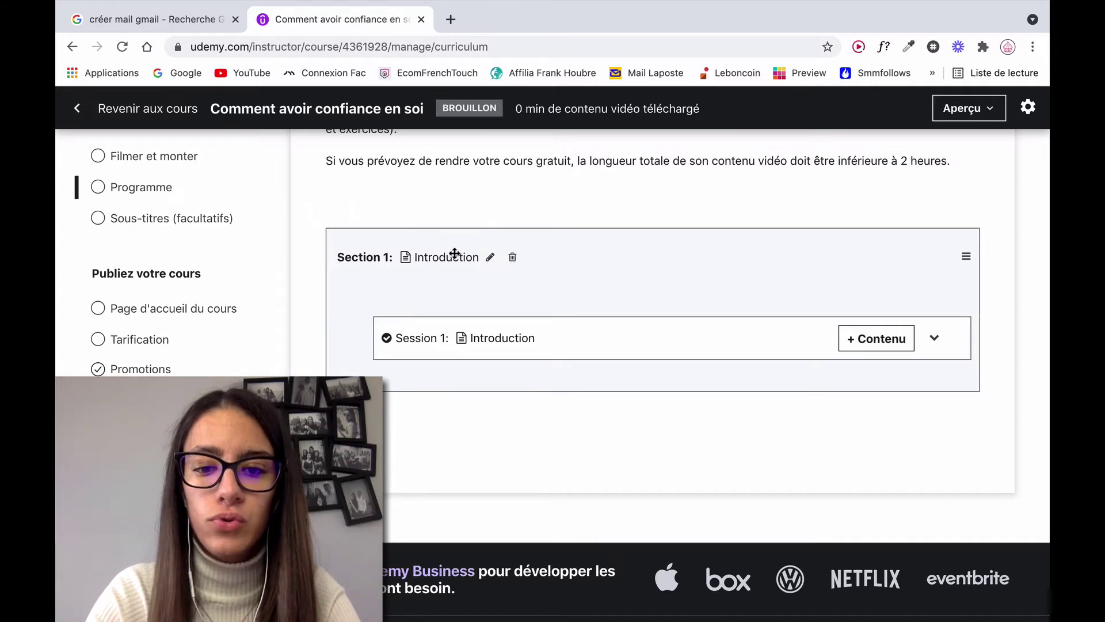
left_click(490, 258)
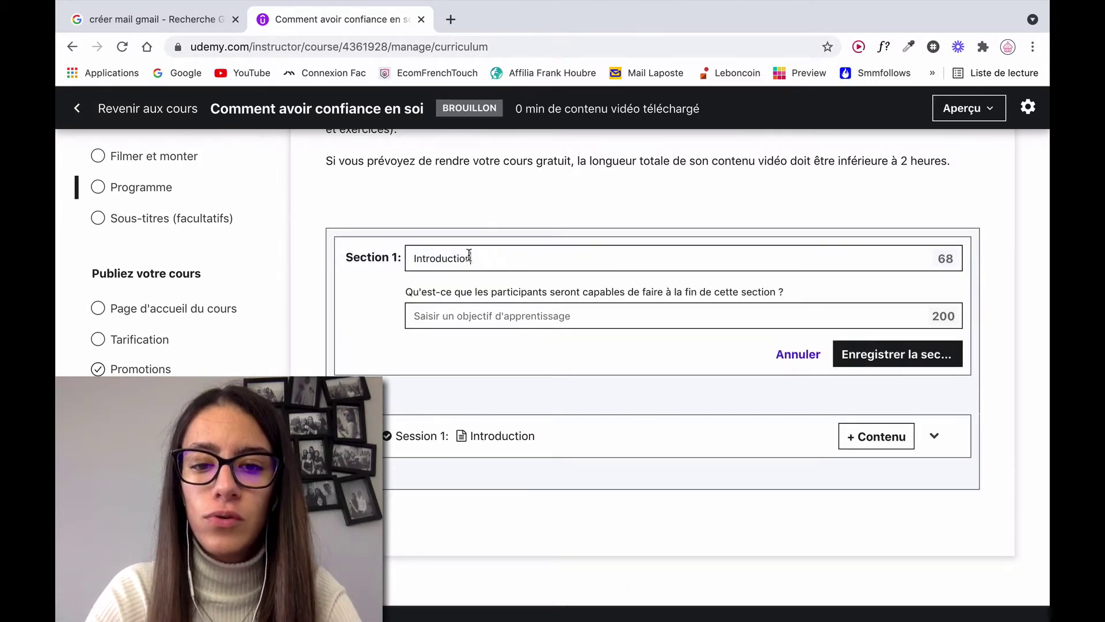
left_click_drag(477, 253, 422, 253)
left_click(504, 254)
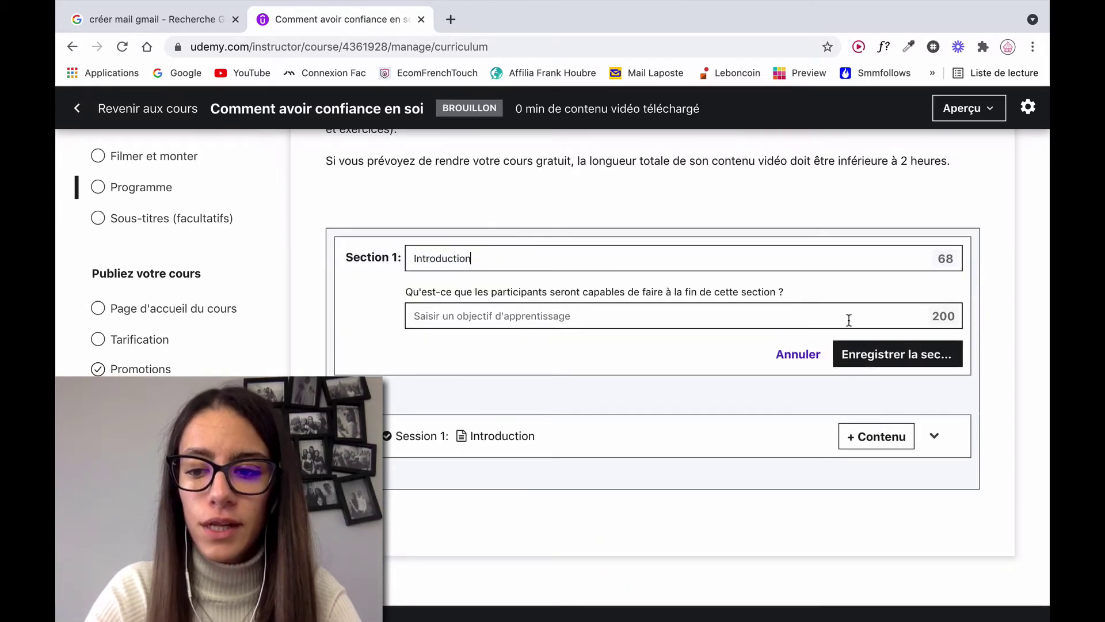
left_click(896, 355)
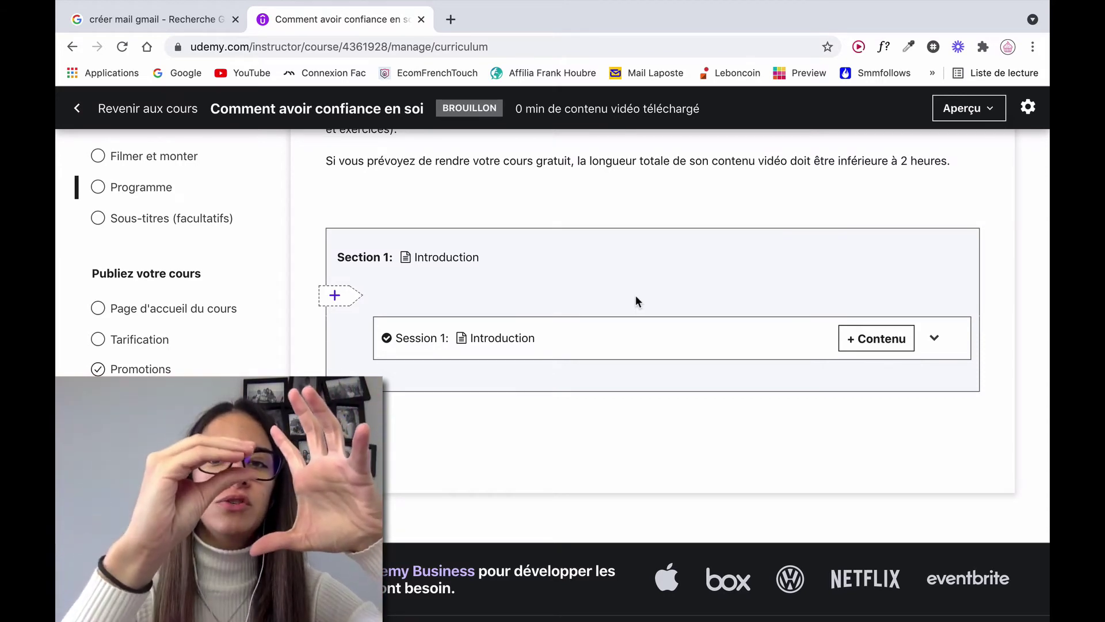
mouse_move(703, 329)
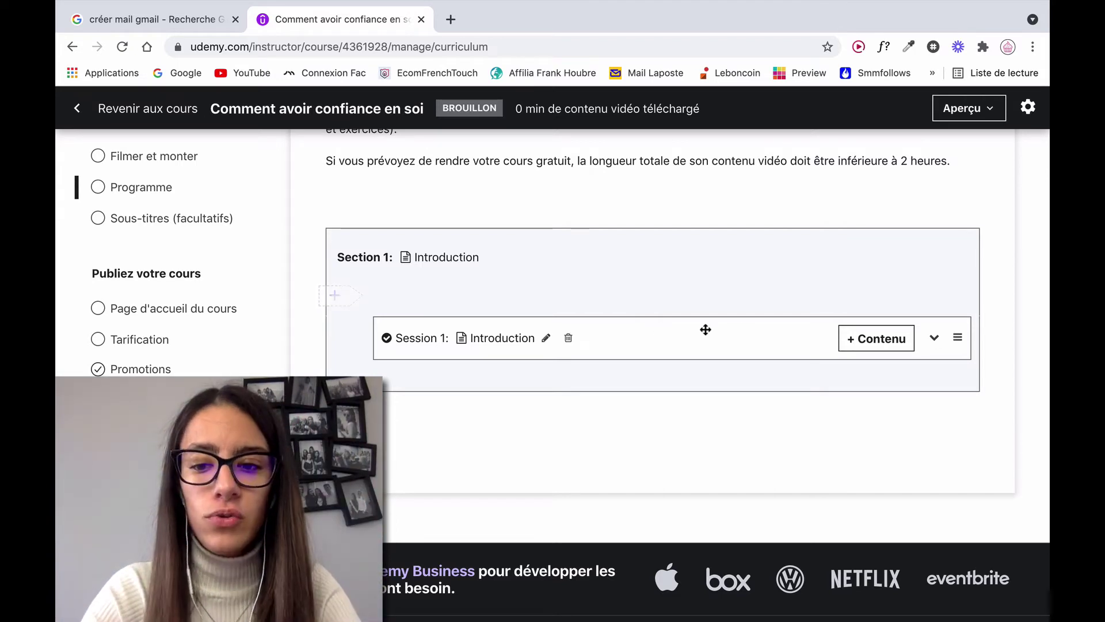
- Rename Session 1 of the Introduction section as "Confiance en soi" and save it
left_click(546, 339)
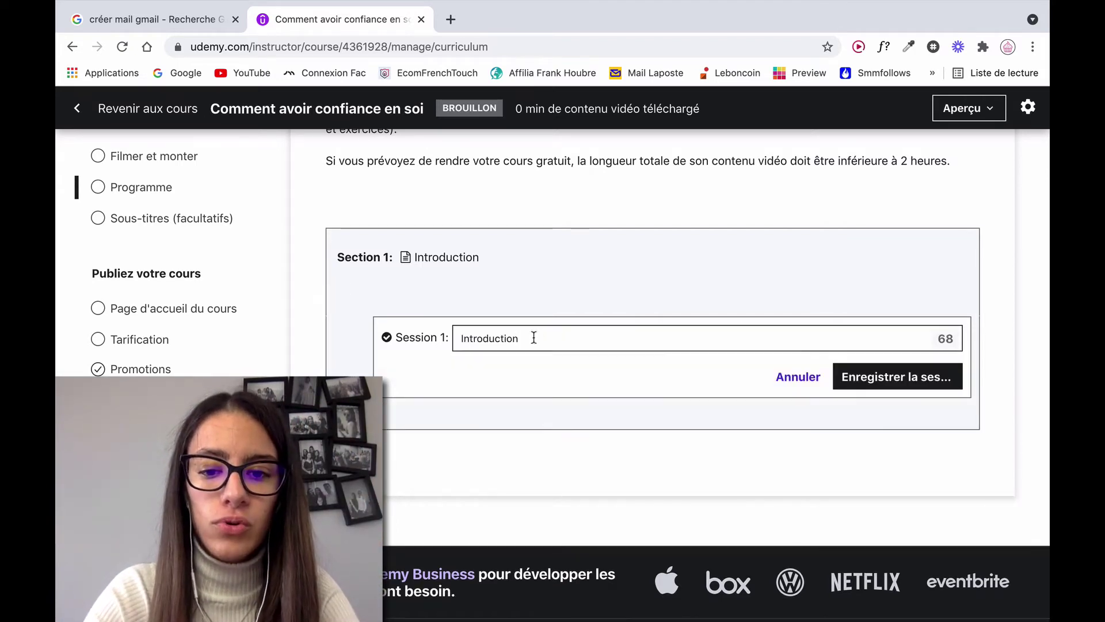
left_click_drag(534, 338, 443, 338)
type("Confiance en soi")
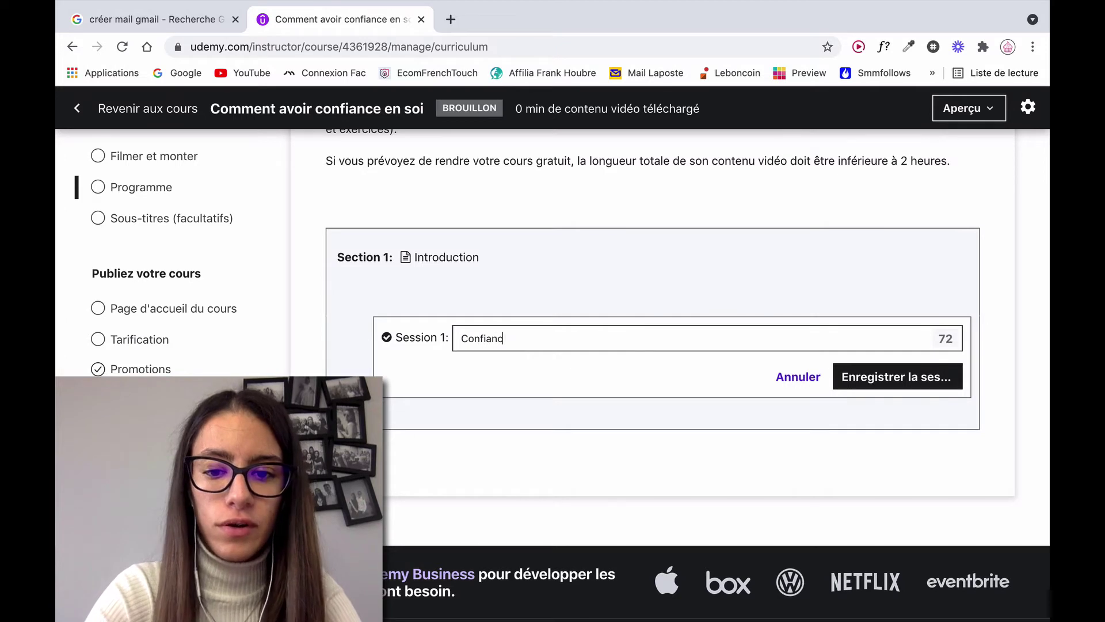
left_click(892, 375)
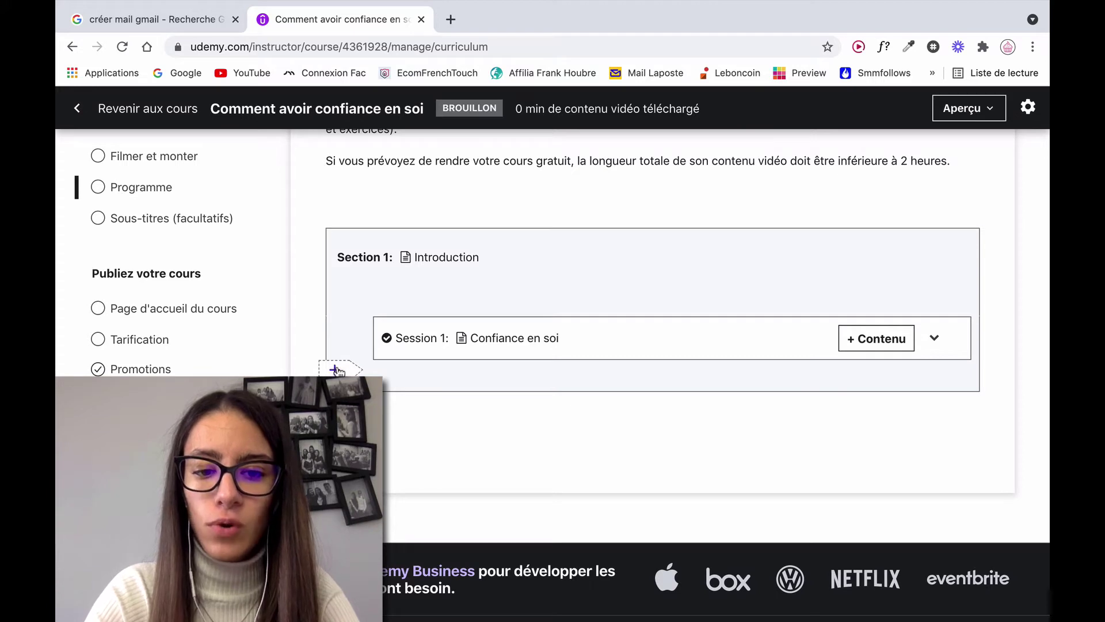
- Add a second session titled "Charisme" to the Introduction section
left_click(336, 370)
left_click(440, 393)
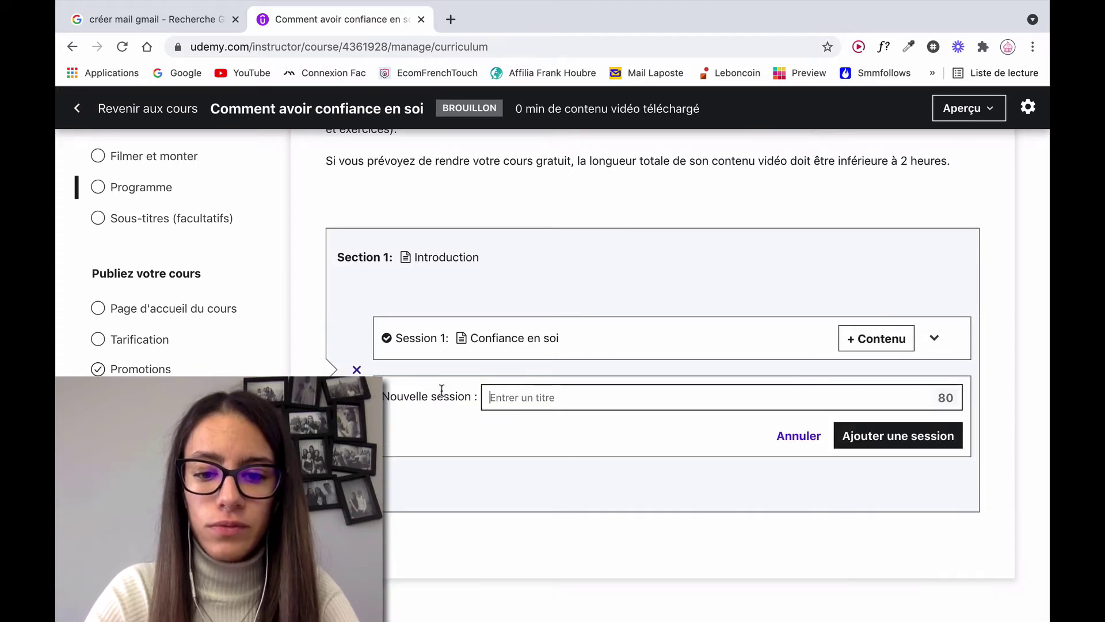
type("C")
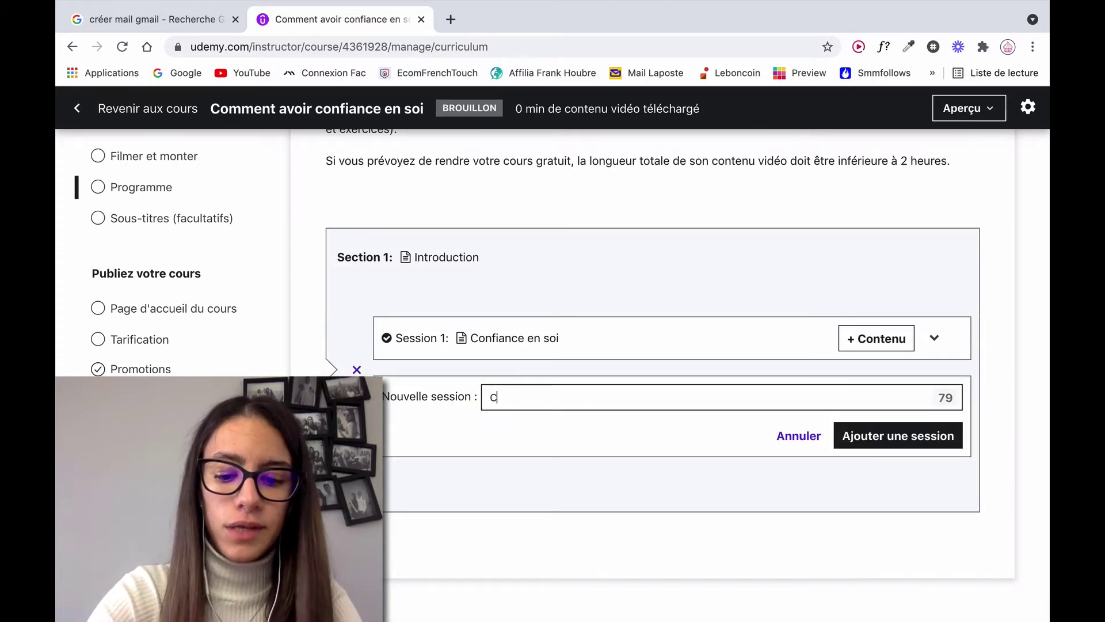
type("harisme")
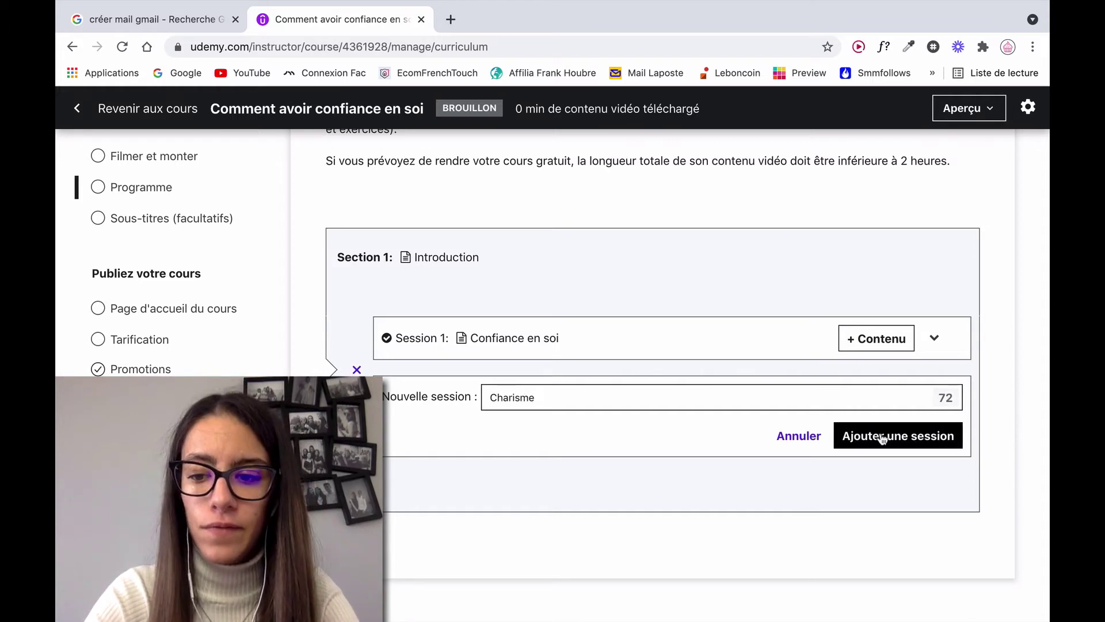
left_click(881, 436)
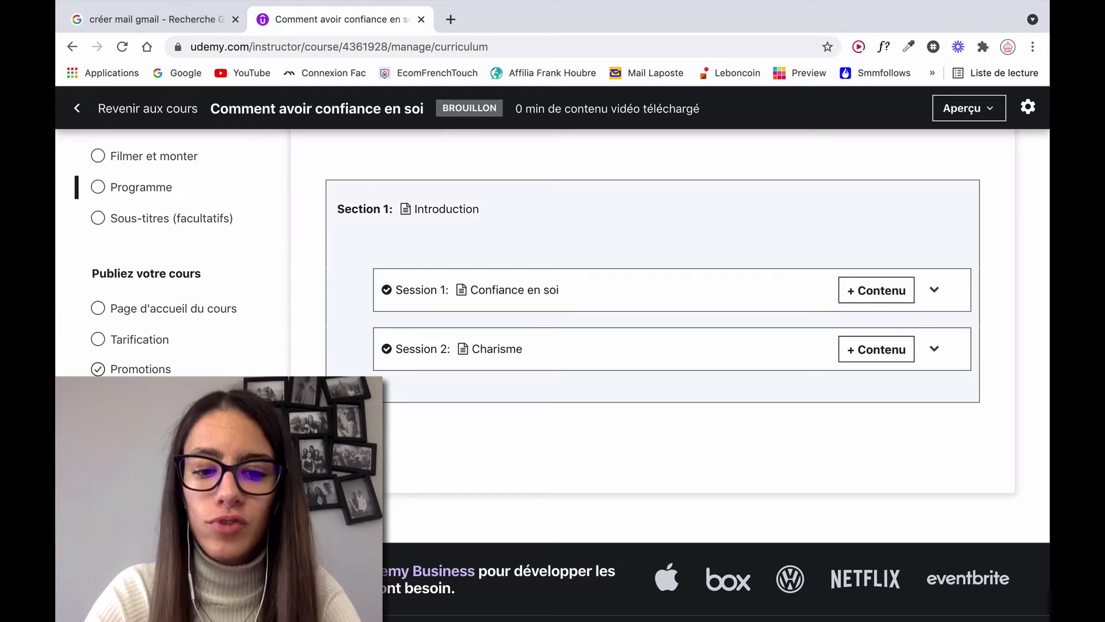
- Add a new section titled "Partie 1" and open the content type choice for Session 1
type("Partie 1")
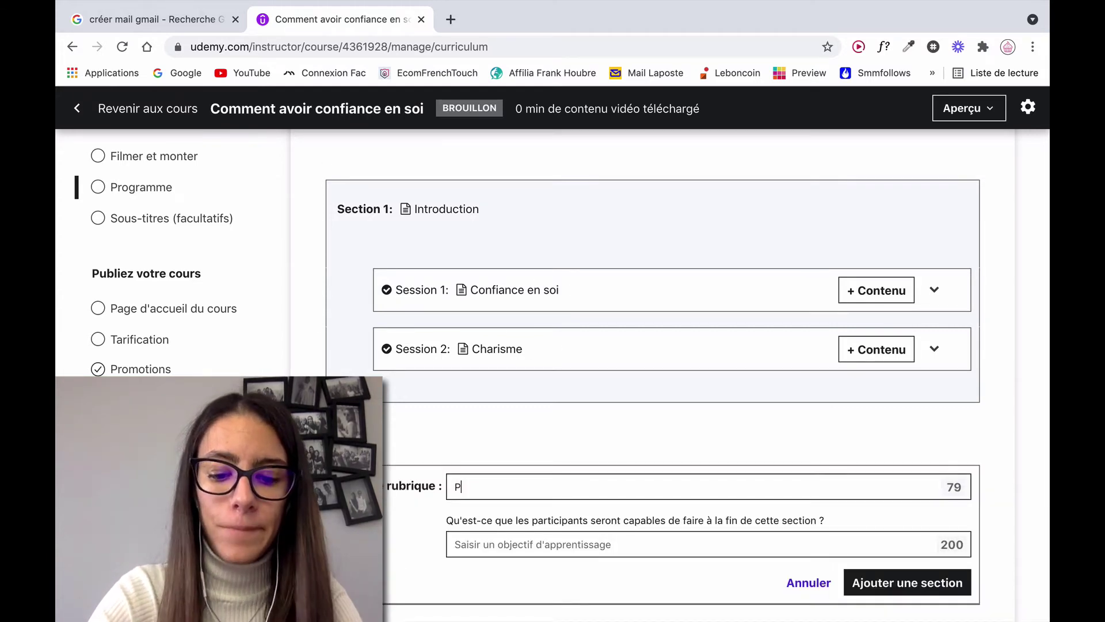
left_click(880, 585)
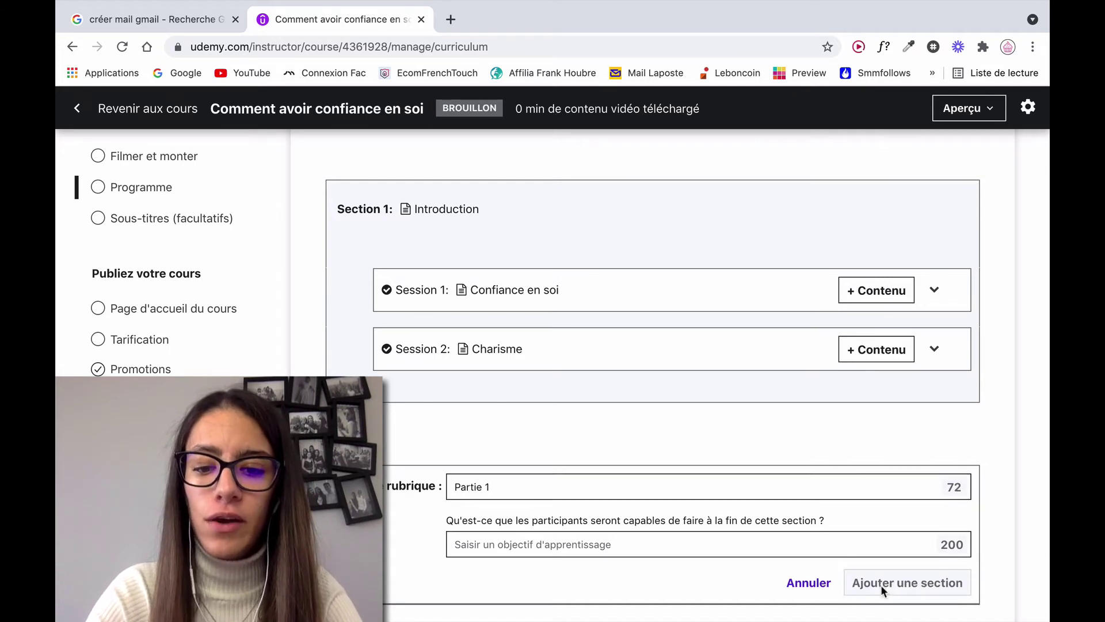
left_click(871, 292)
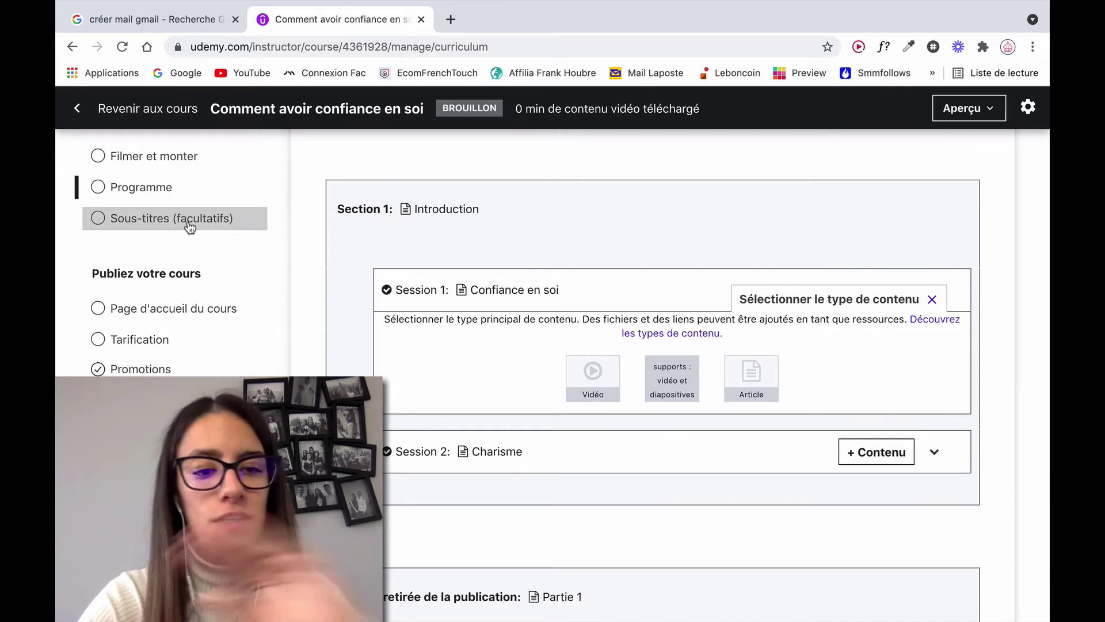
- Open the Page d'accueil du cours and enter "Et ne plus jamais perdre ses moyens" as the course subtitle
left_click(198, 309)
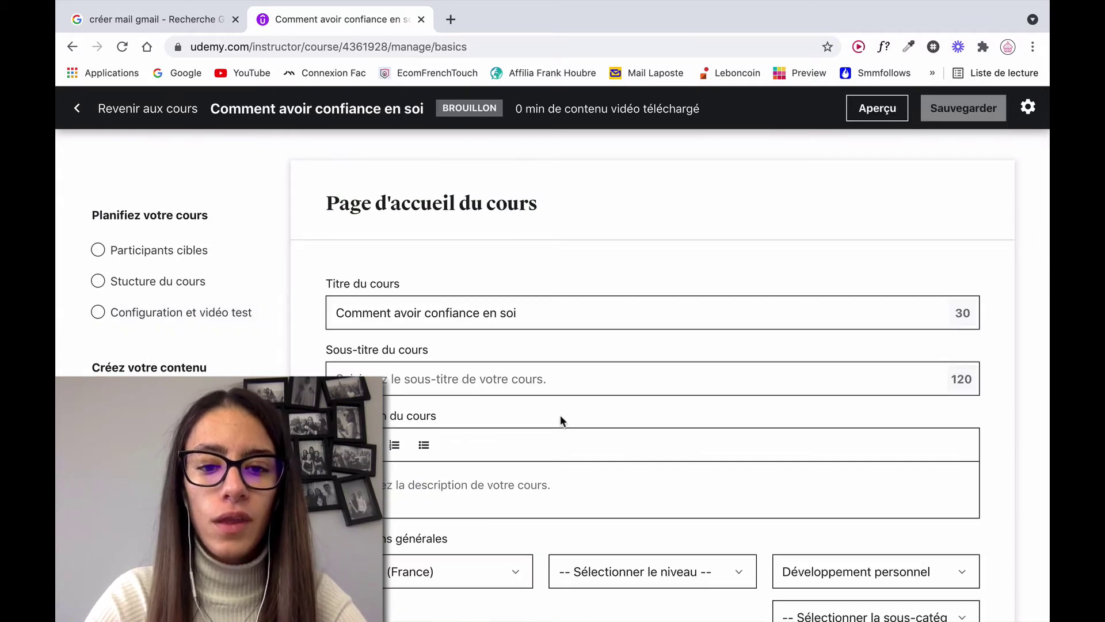
scroll(560, 414, "down", 1)
scroll(555, 407, "down", 1)
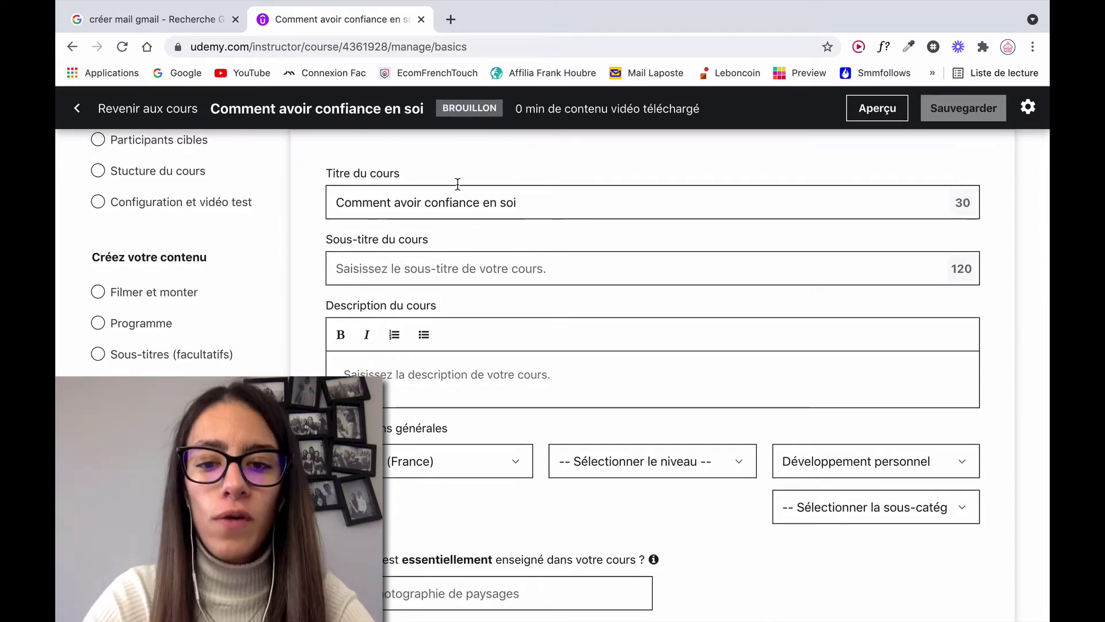
left_click(467, 266)
type("E")
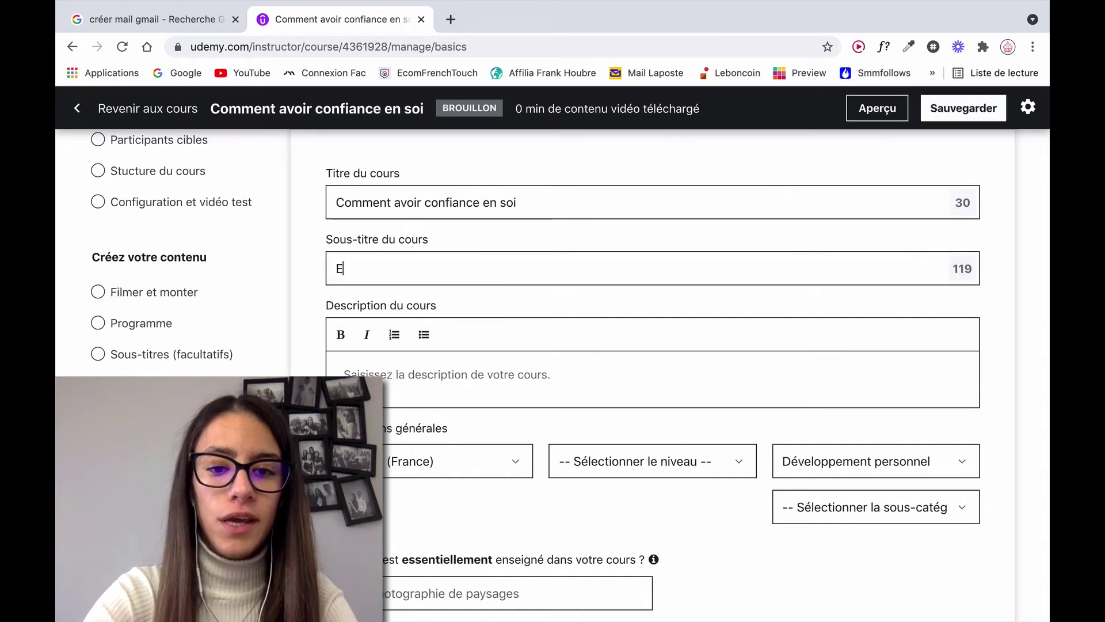
type("t ne plus ")
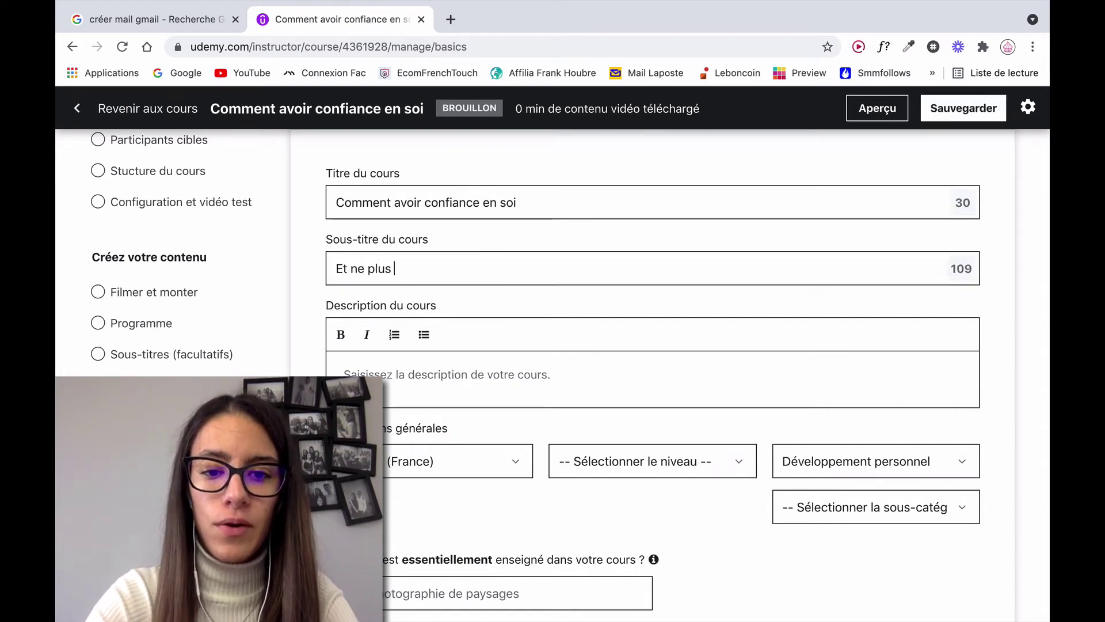
type("jamais perdre s")
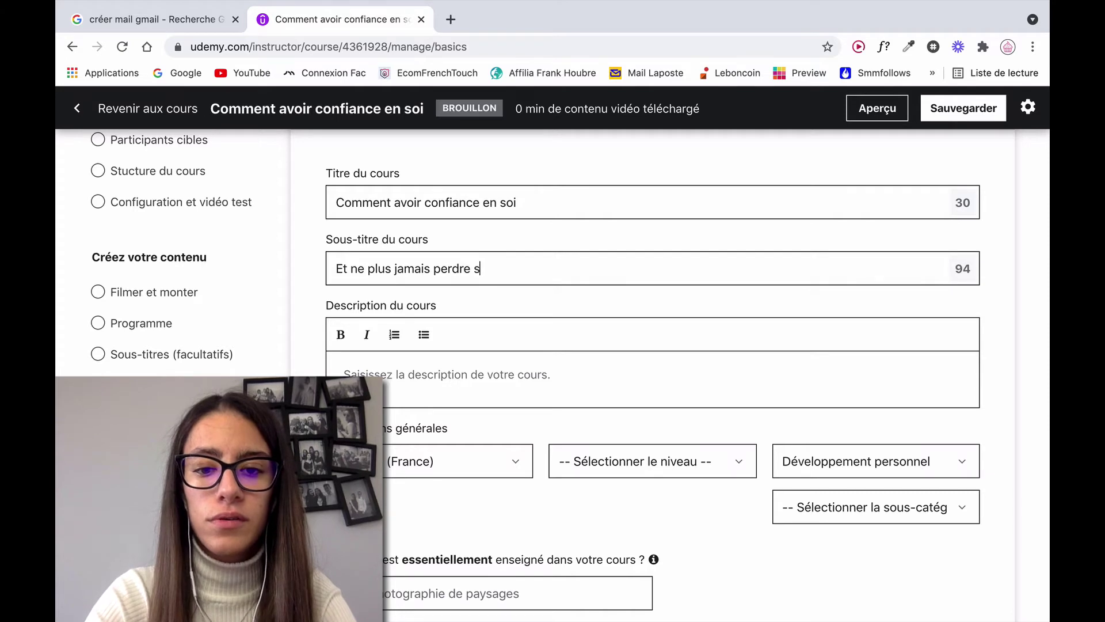
type("es moyens")
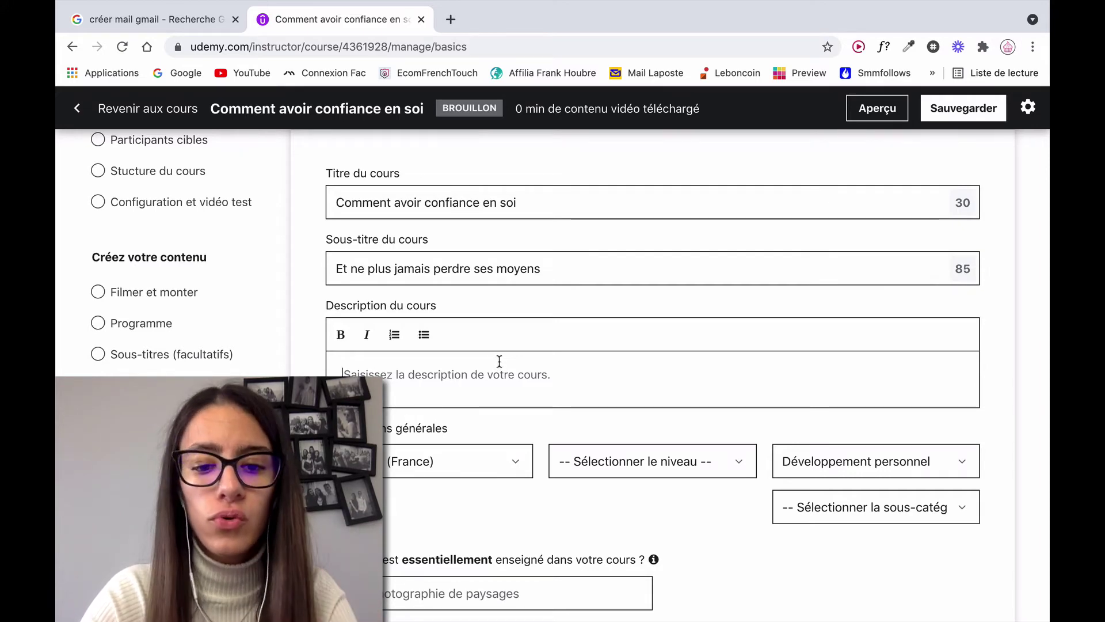
- Check the available course levels and set the subcategory to "Estime de soi et confiance en soi"
scroll(500, 362, "down", 3)
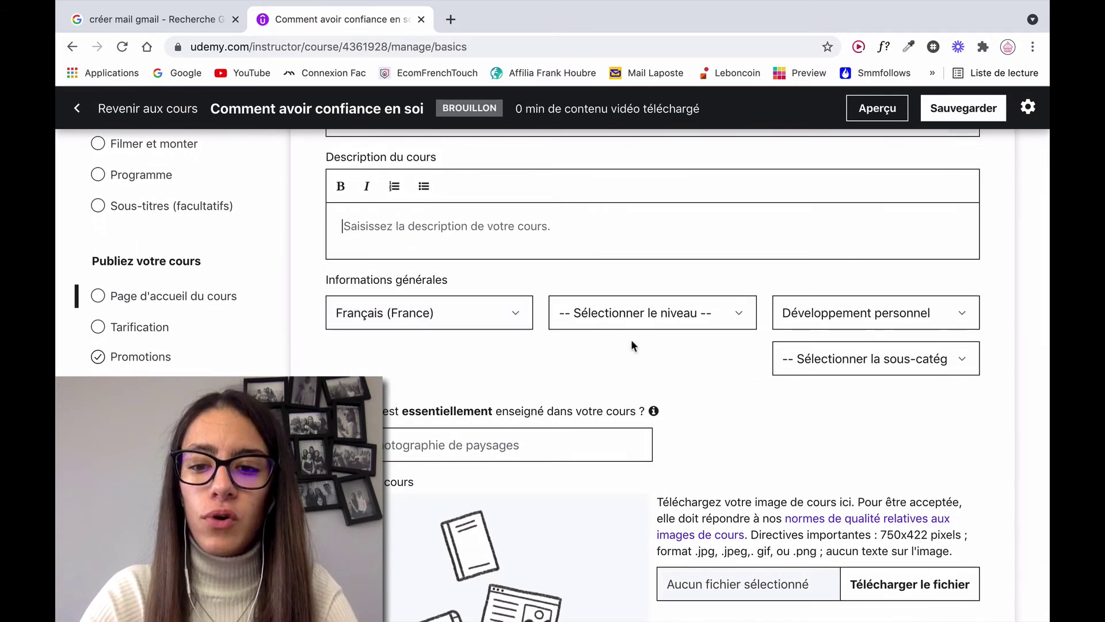
left_click(654, 320)
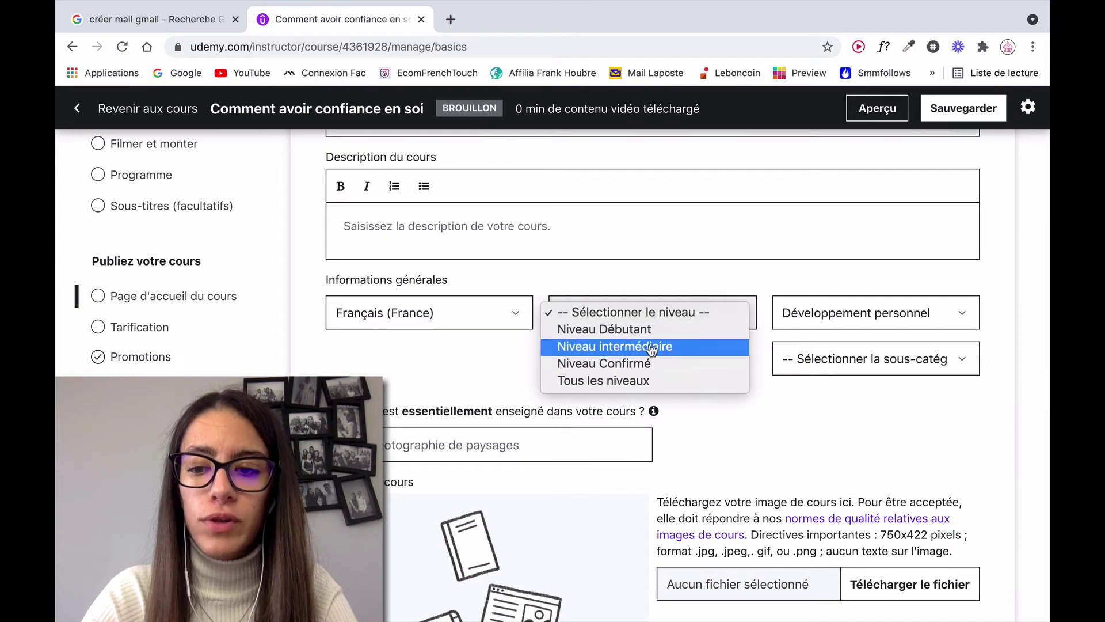
left_click(731, 431)
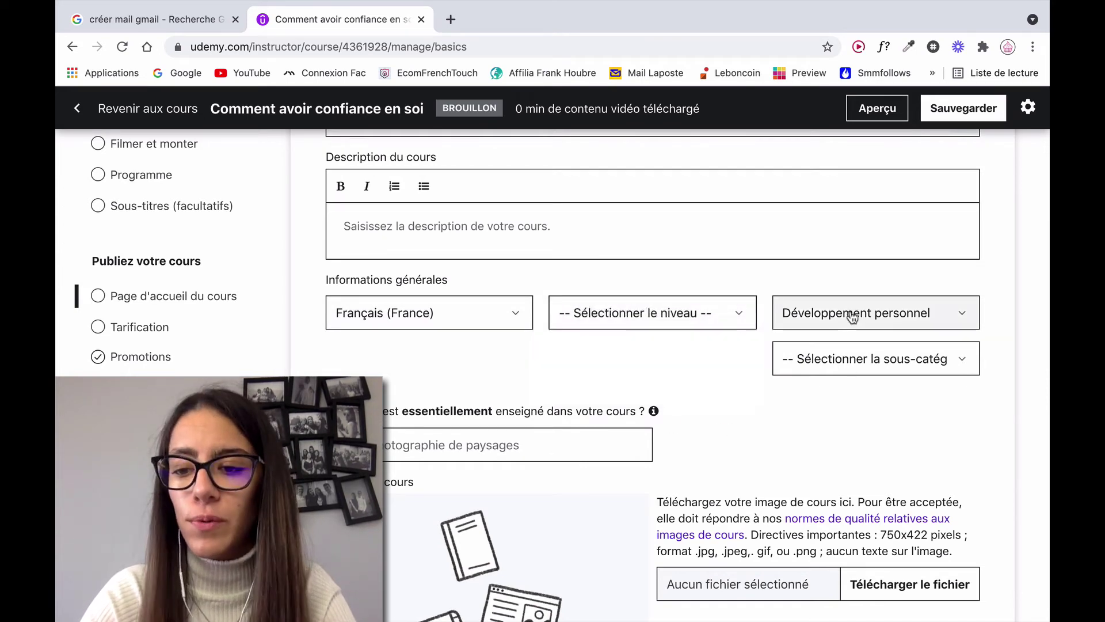
left_click(855, 359)
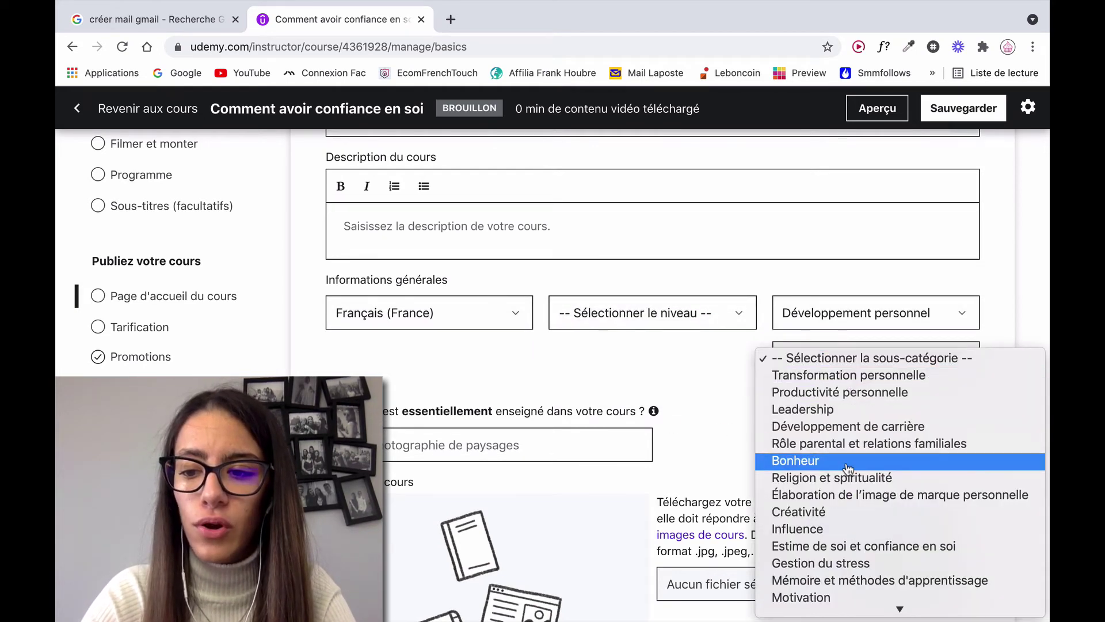
scroll(848, 468, "down", 1)
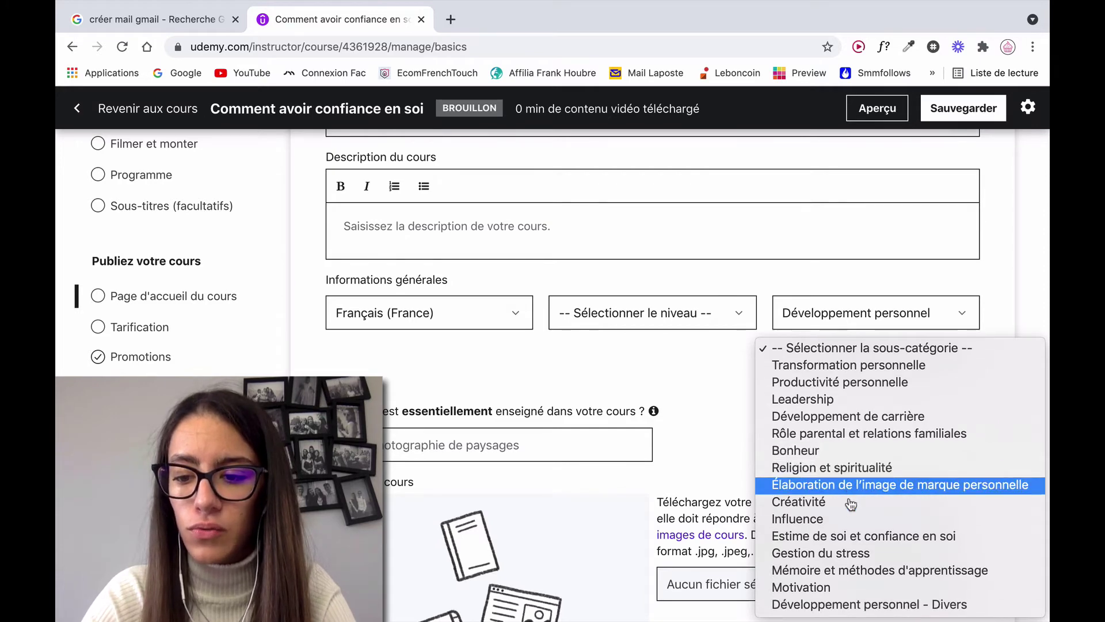
left_click(854, 539)
- Try to enter "Confiance en soi" as the main subject taught in the course
scroll(792, 395, "down", 5)
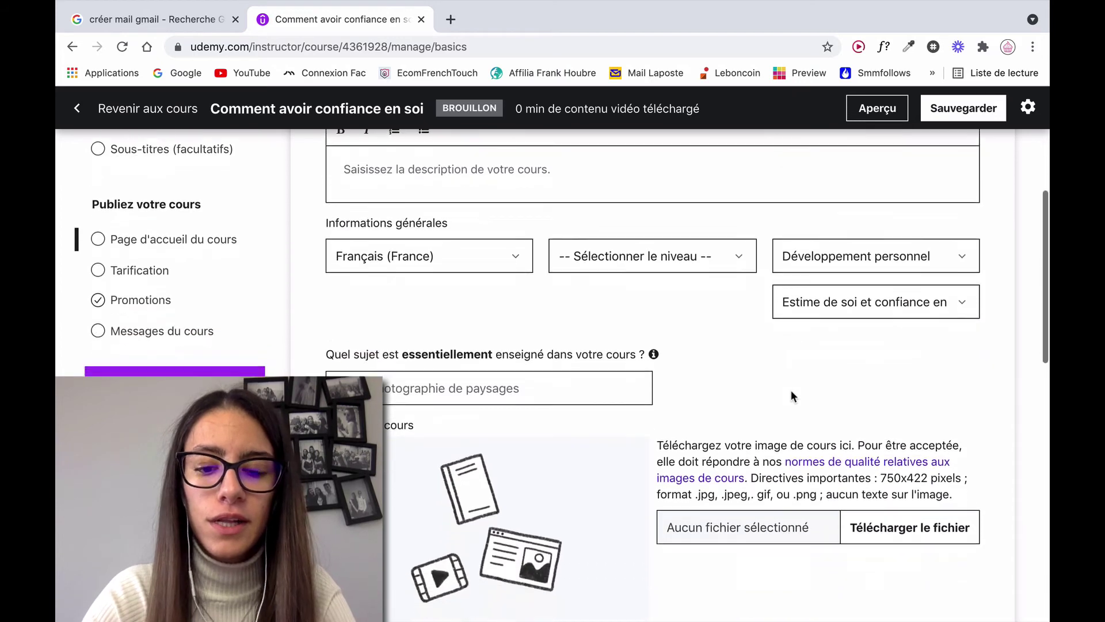
left_click(569, 211)
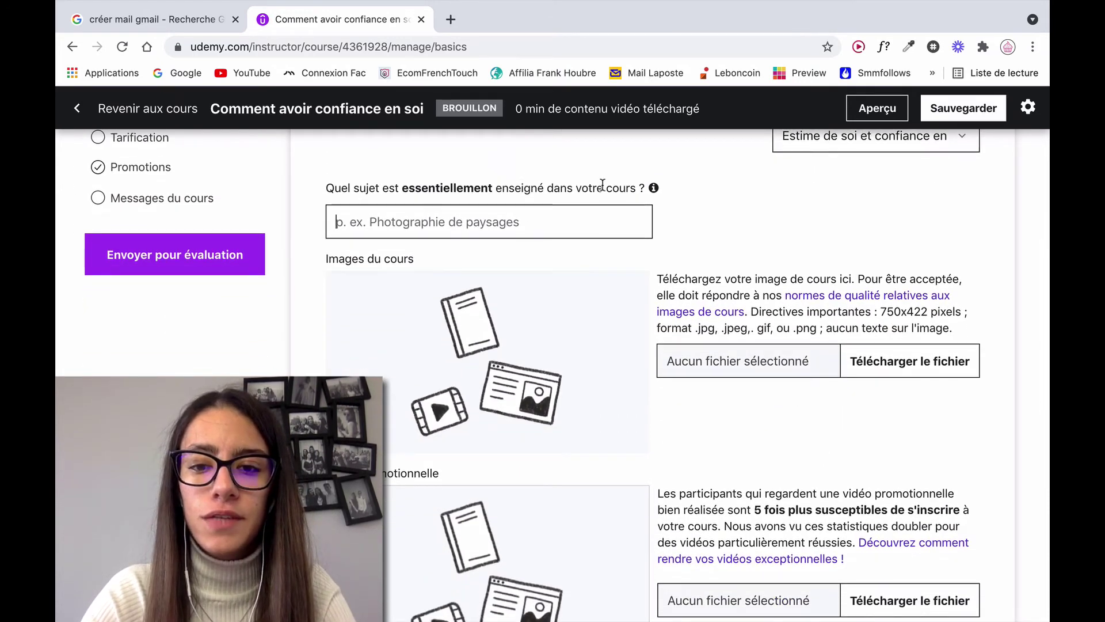
type("C")
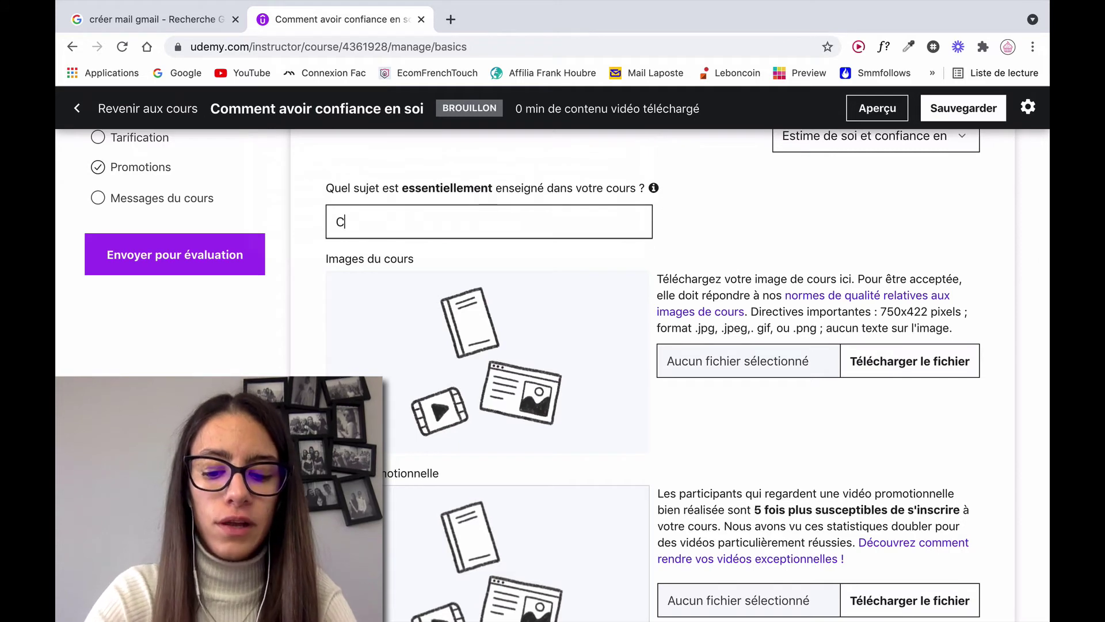
type("onfiance en soi")
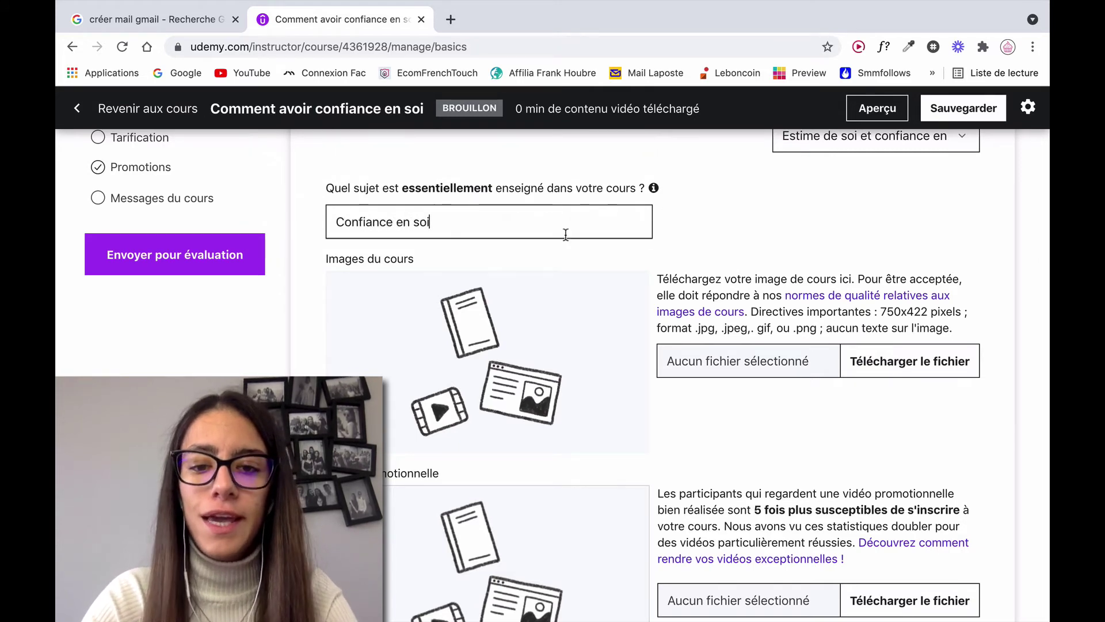
left_click(785, 221)
- Look over the course image and promotional video areas, leaving for the Tarification page without saving
scroll(785, 221, "down", 2)
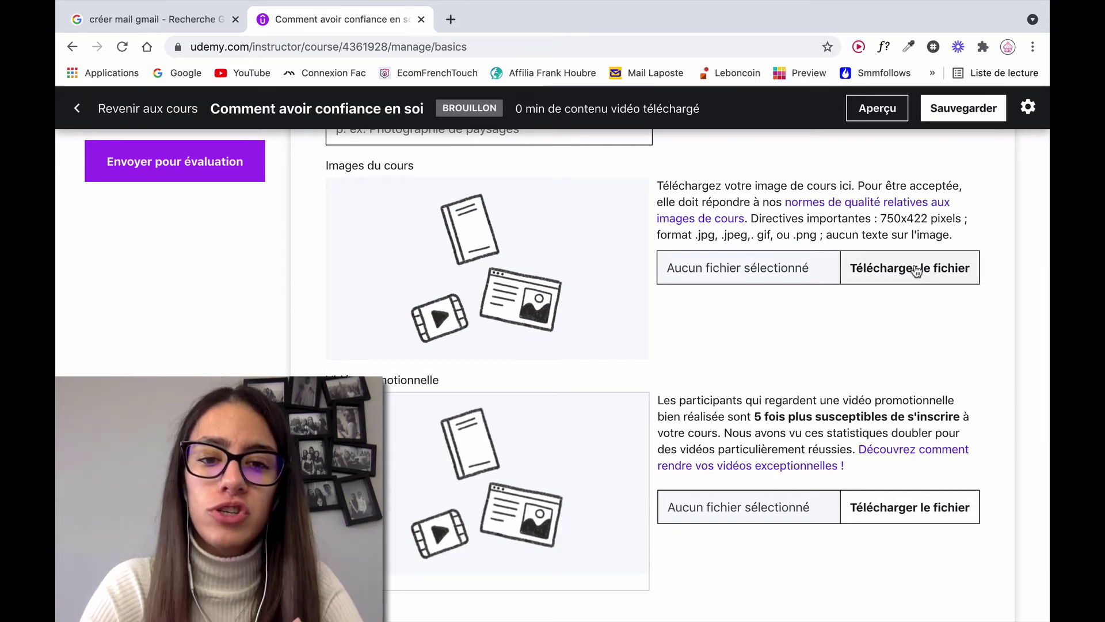
scroll(916, 271, "down", 2)
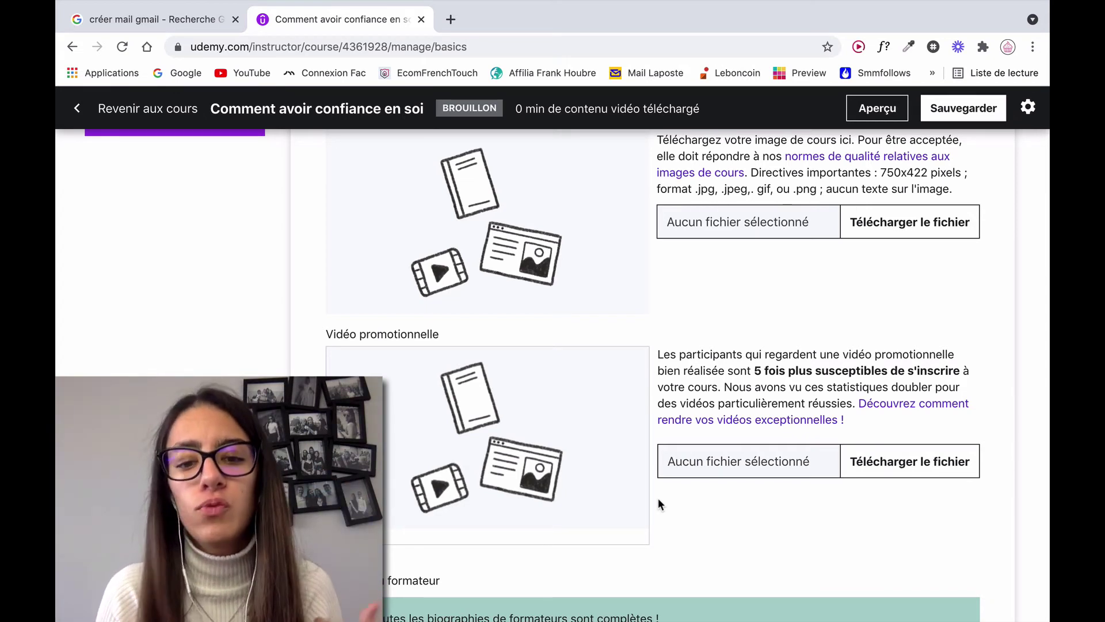
scroll(658, 498, "up", 6)
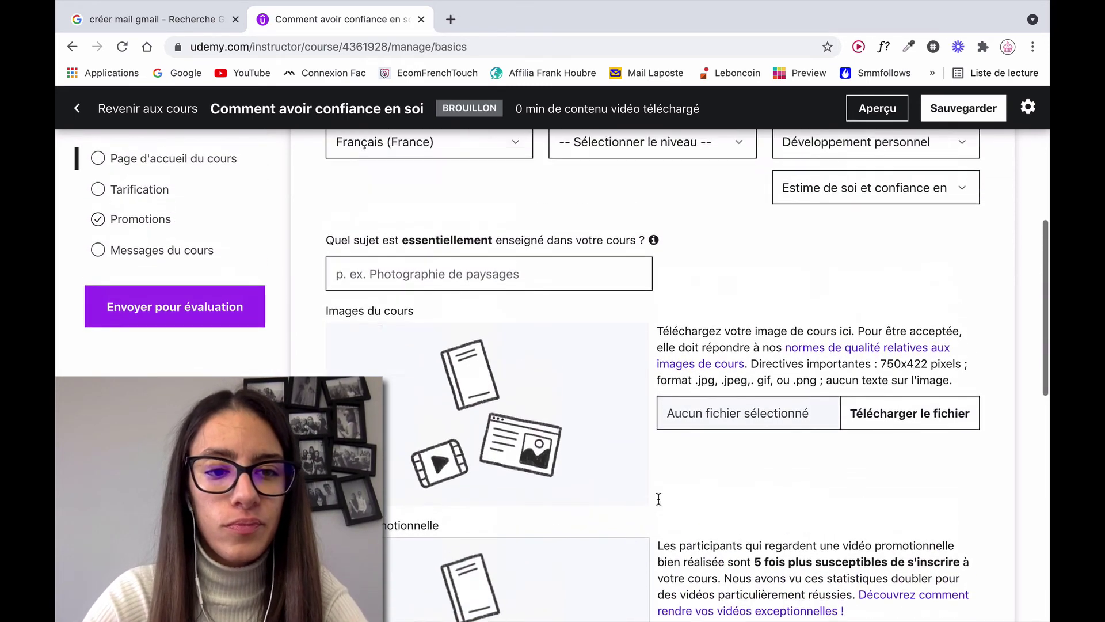
left_click(164, 355)
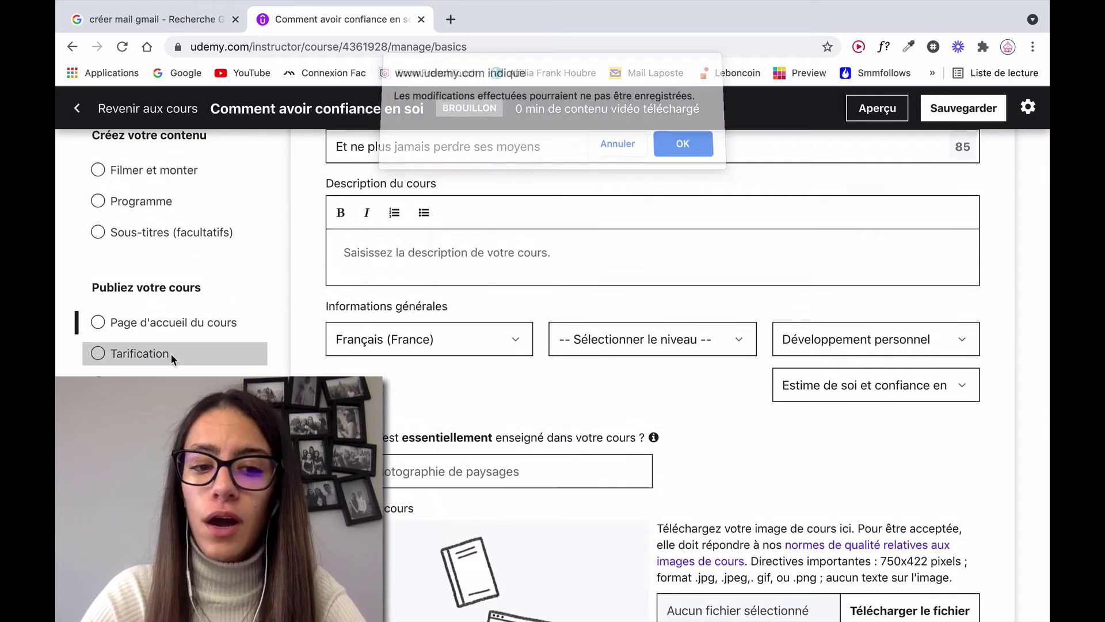
left_click(685, 153)
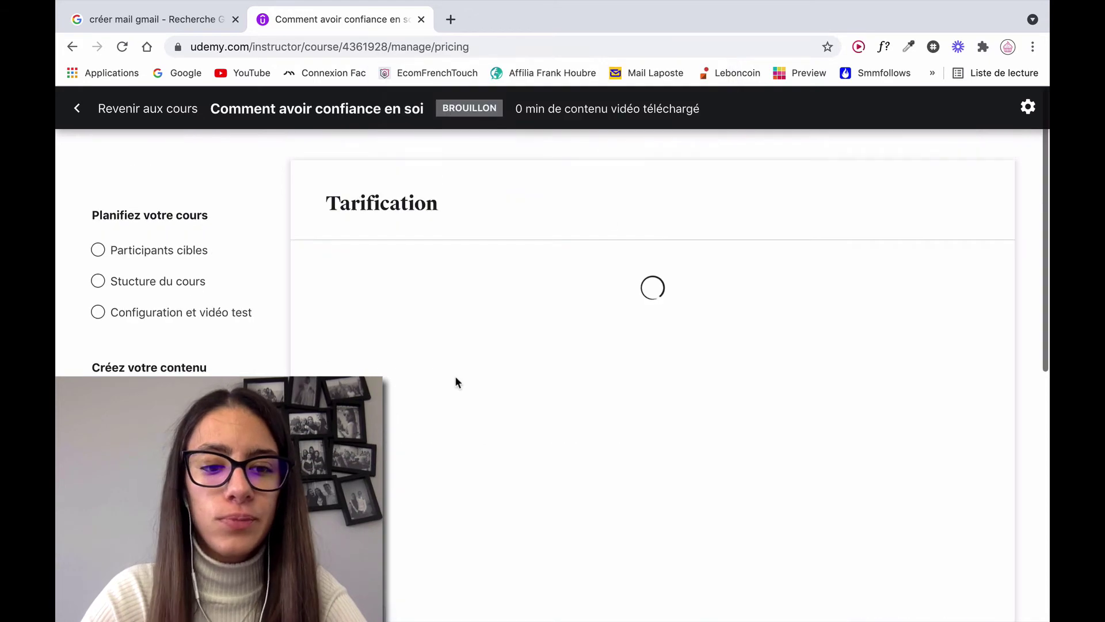
- Set the currency of the course price to EUR
scroll(453, 460, "down", 5)
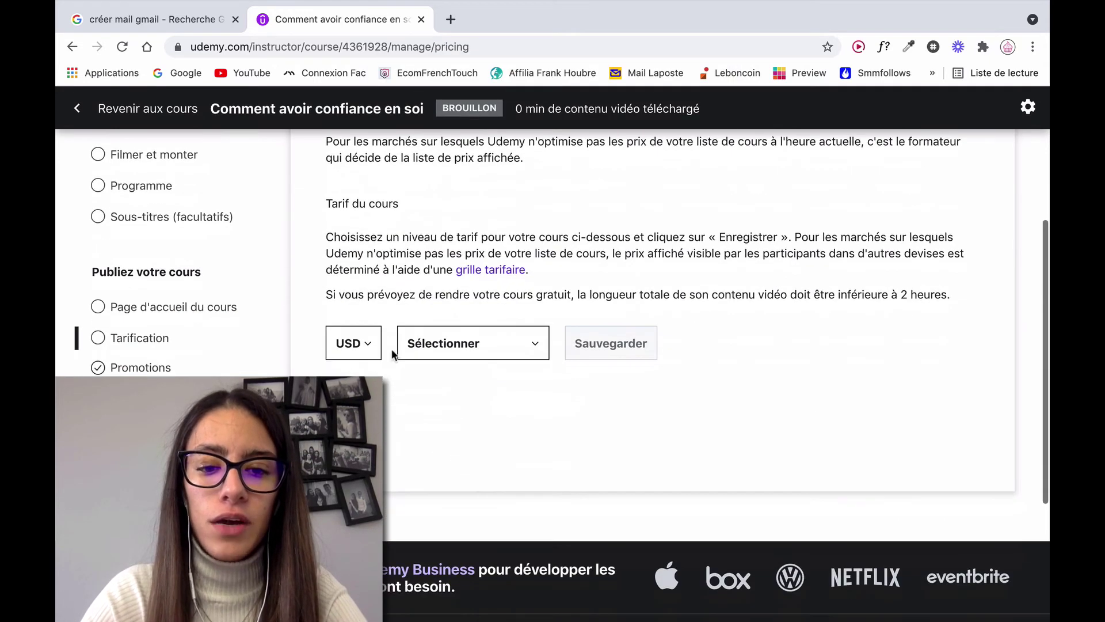
left_click(357, 344)
left_click(348, 414)
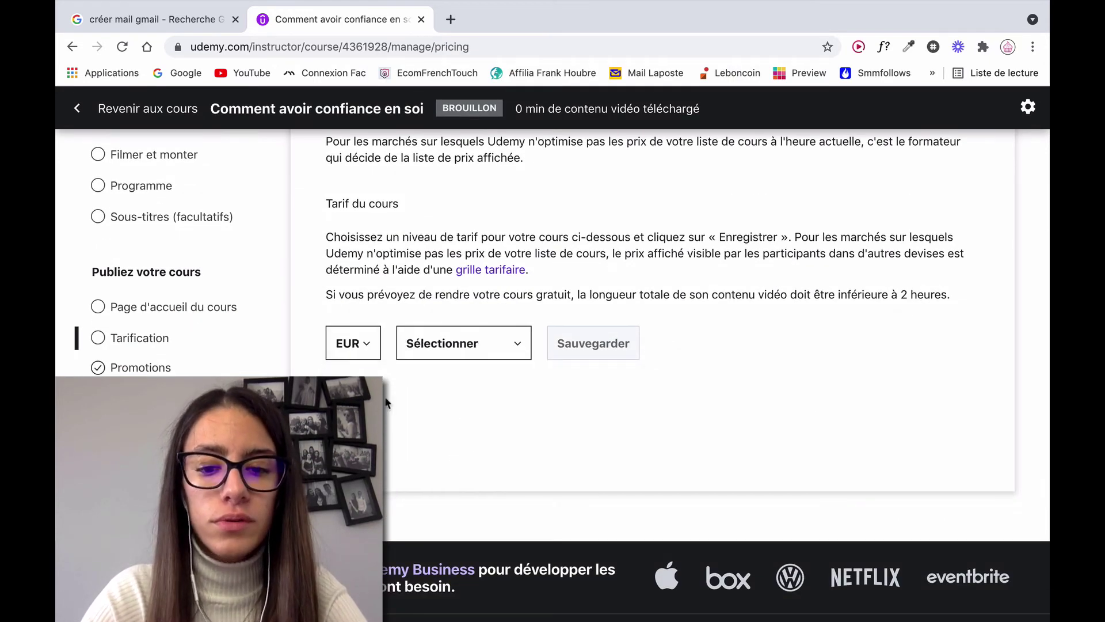
- Look through the euro price tiers and set the course price to 19,99 € (tarif 1)
left_click(437, 351)
scroll(452, 443, "down", 10)
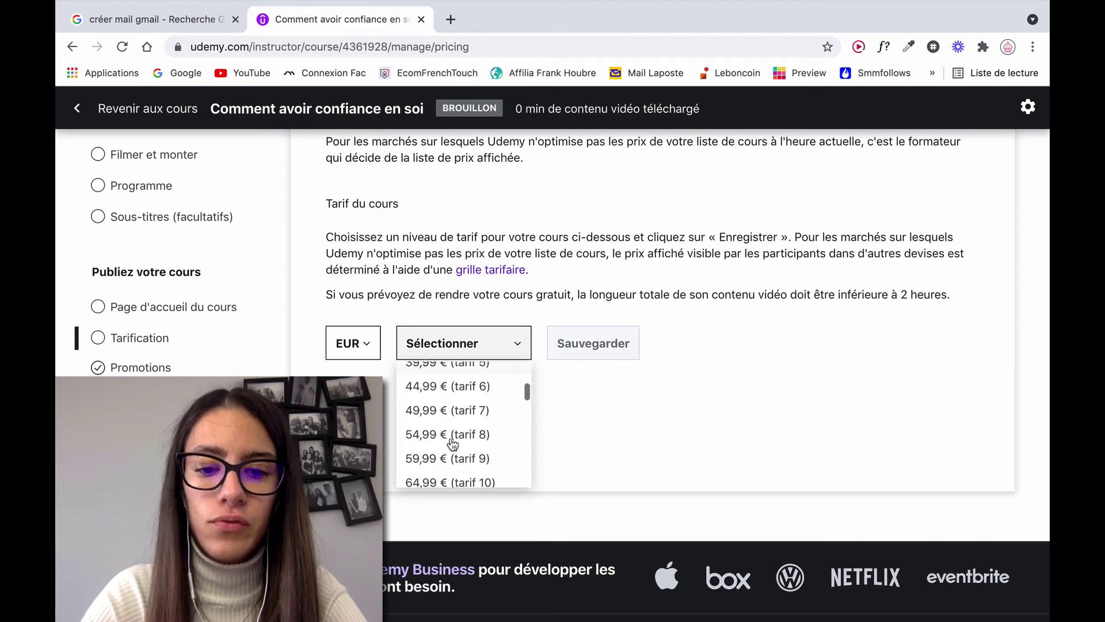
scroll(452, 443, "down", 8)
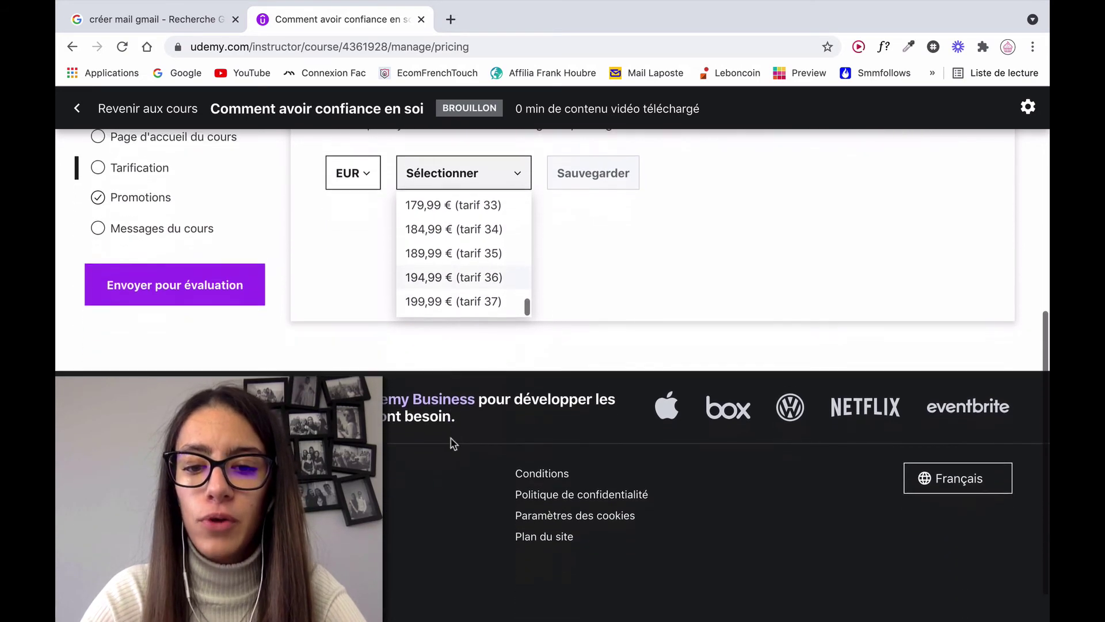
scroll(461, 417, "up", 1)
scroll(463, 374, "up", 10)
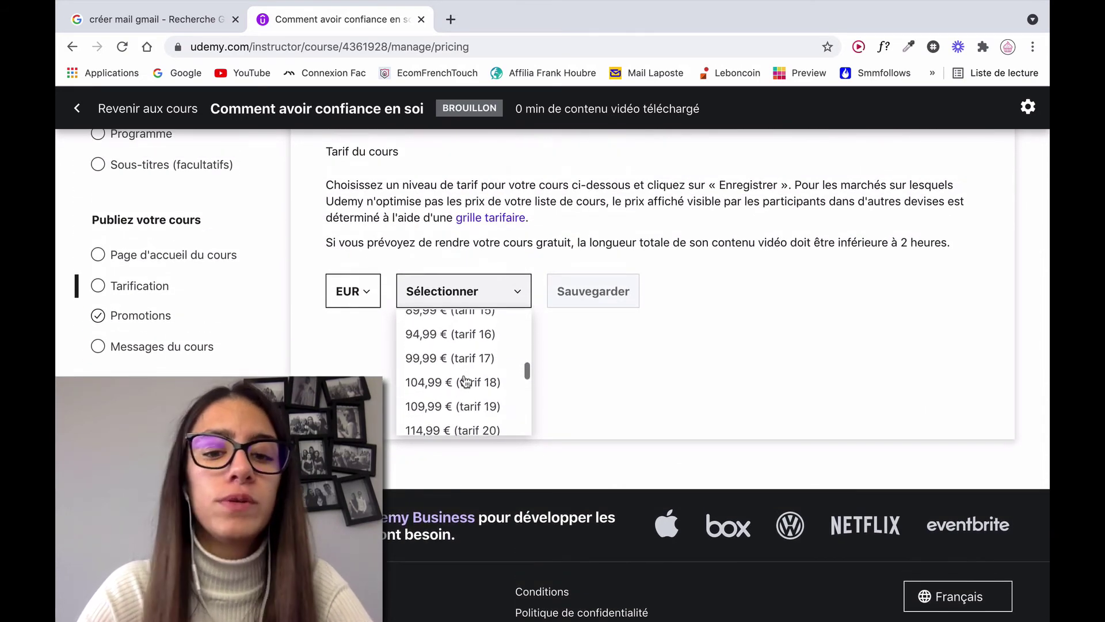
scroll(467, 381, "up", 8)
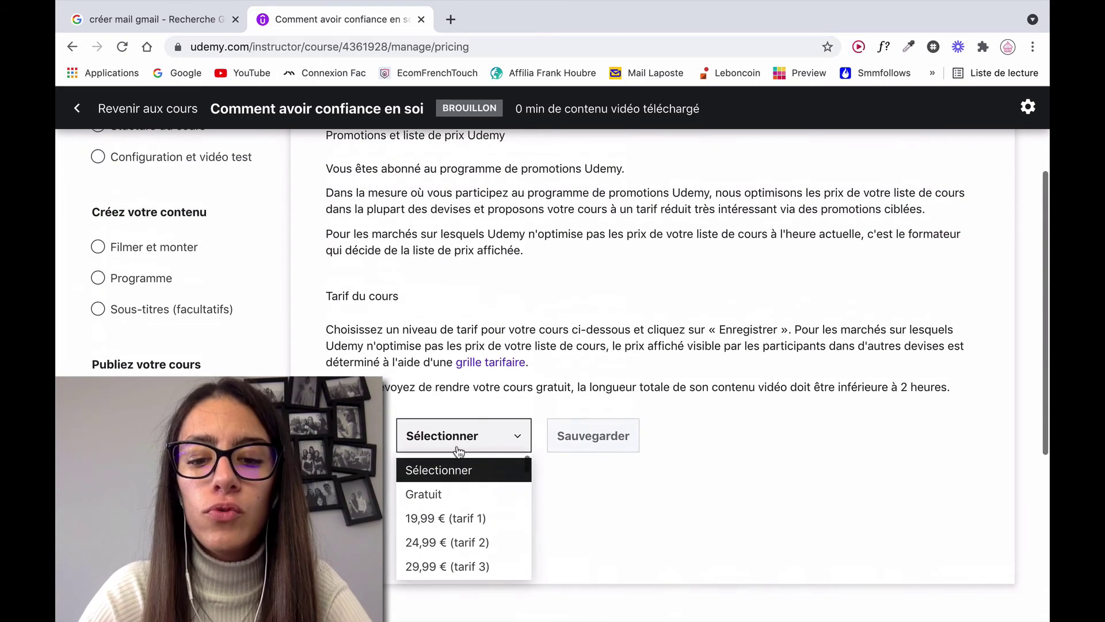
left_click(457, 446)
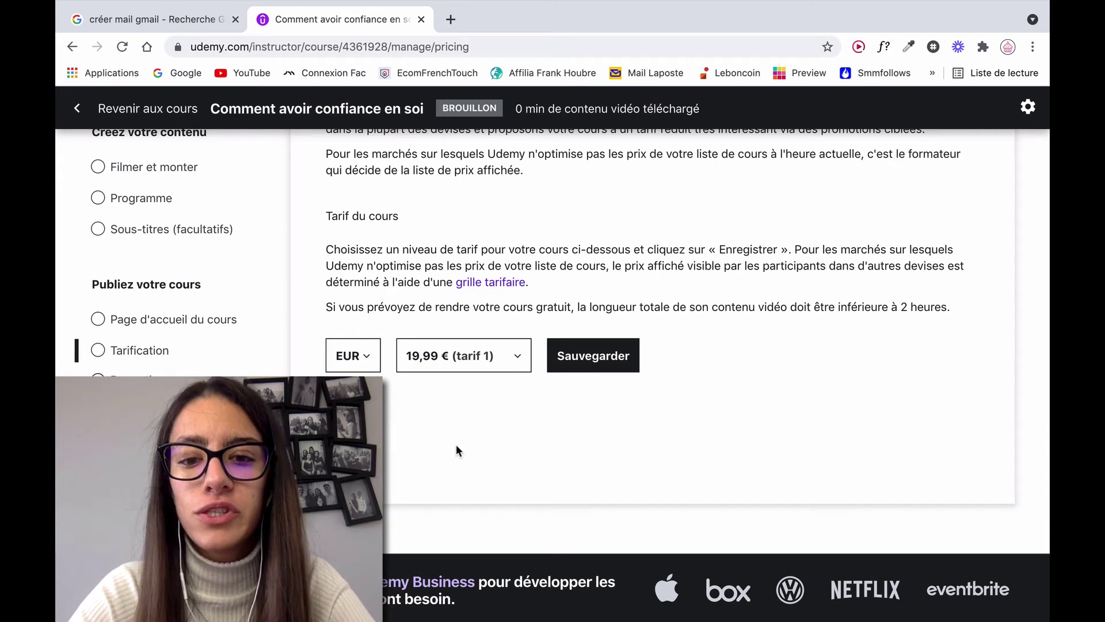
- Check the higher price tiers once more and reselect 19,99 € (tarif 1) as the course price
left_click(474, 357)
scroll(476, 427, "down", 8)
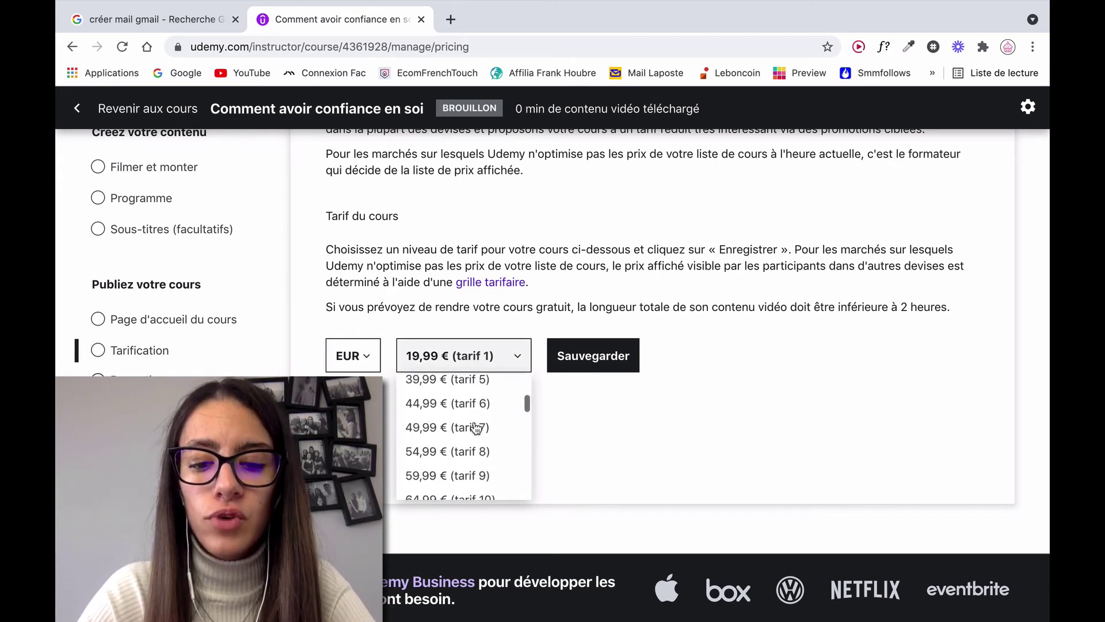
scroll(475, 427, "up", 8)
scroll(475, 431, "up", 1)
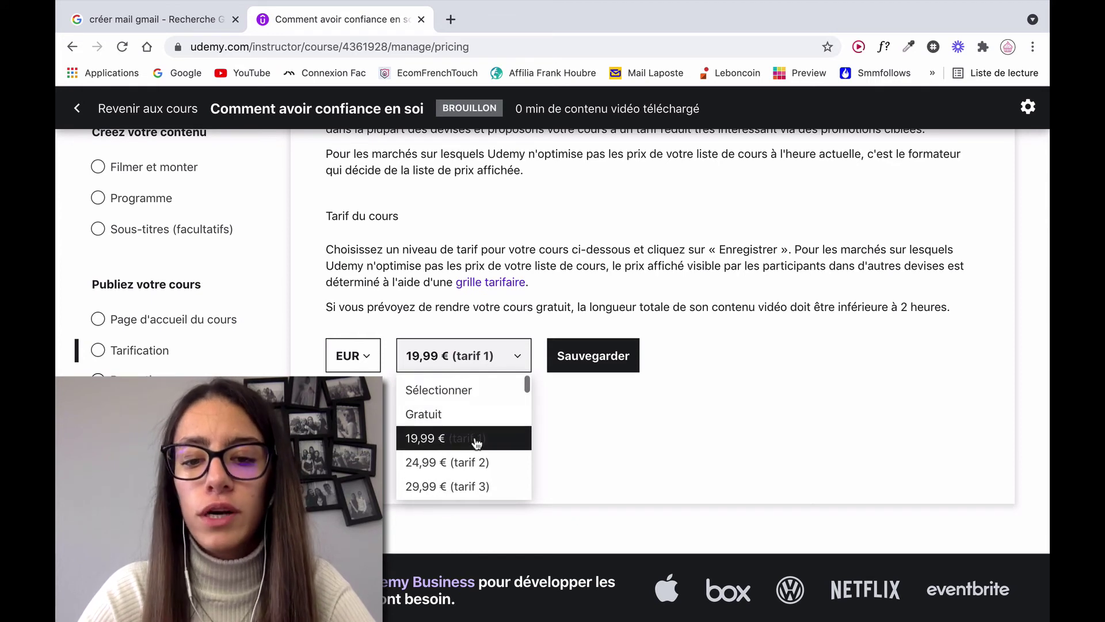
left_click(477, 439)
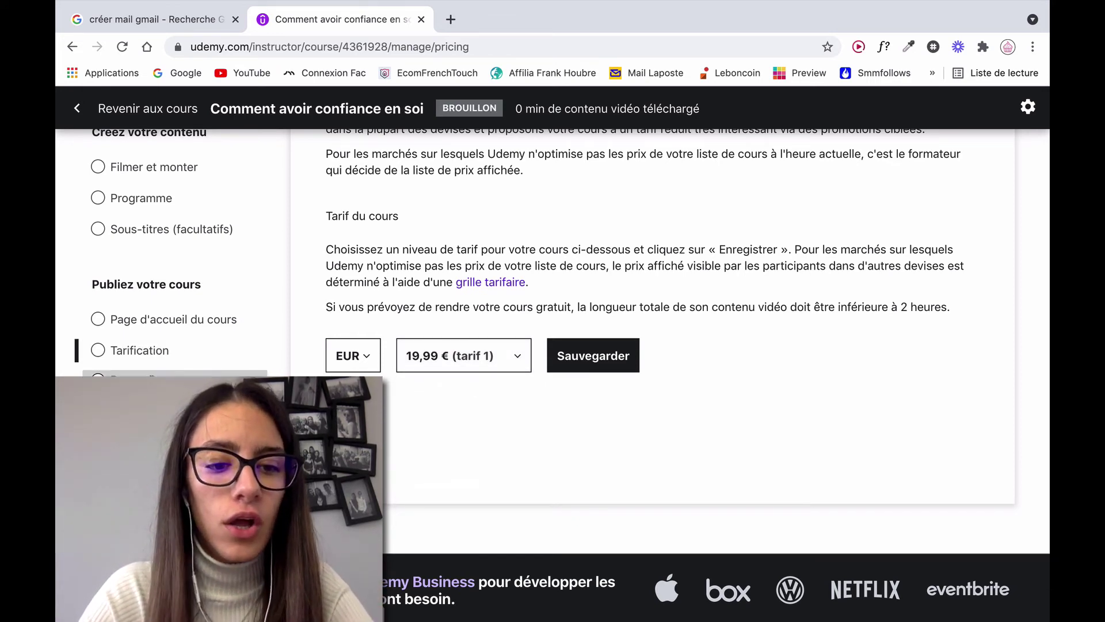
- Go to the Promotions page and examine the referral link and the coupon sections
left_click(132, 380)
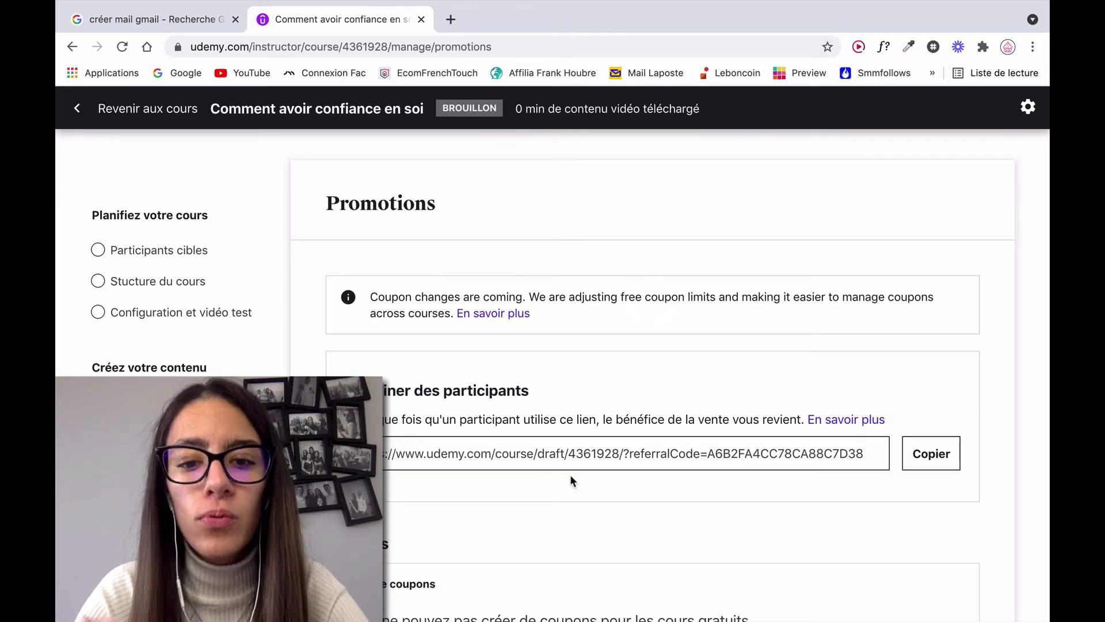
scroll(571, 475, "down", 5)
scroll(571, 472, "down", 2)
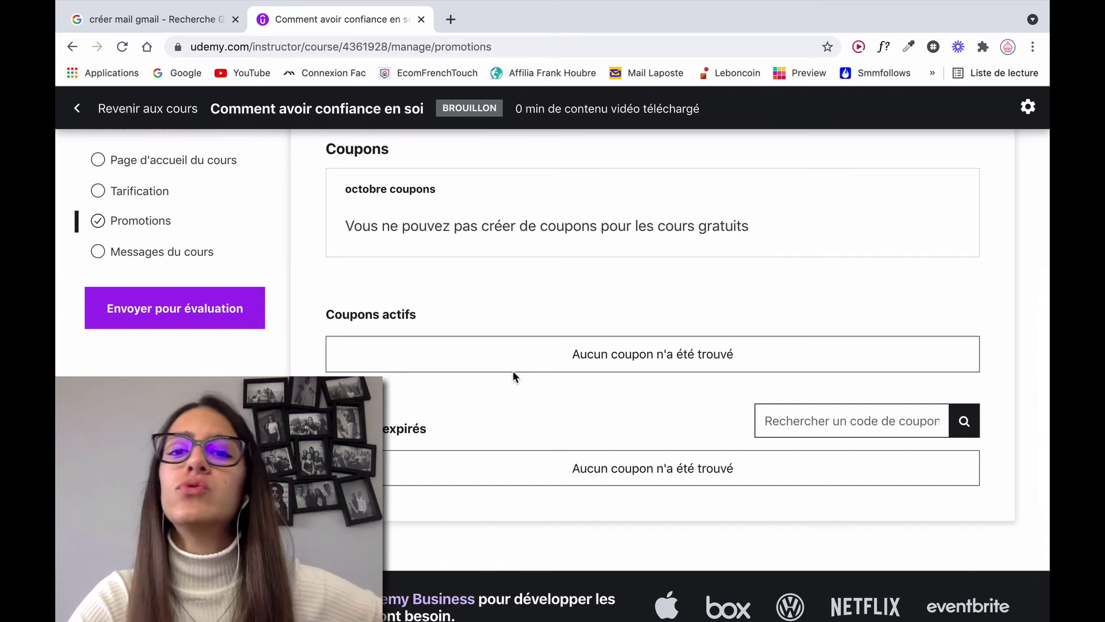
scroll(513, 371, "up", 5)
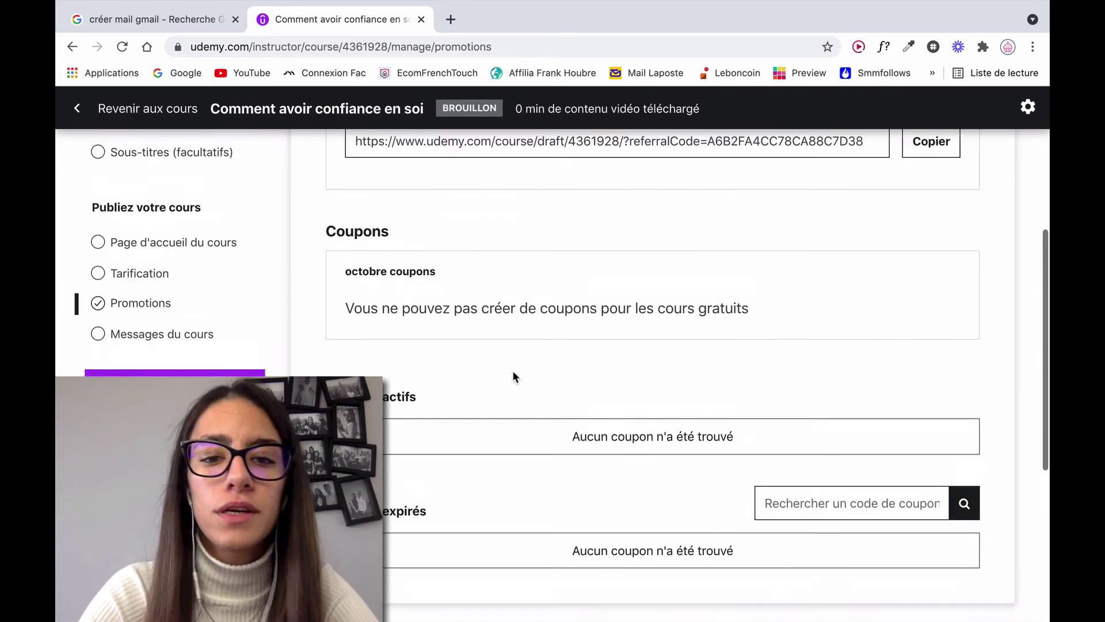
scroll(512, 371, "down", 3)
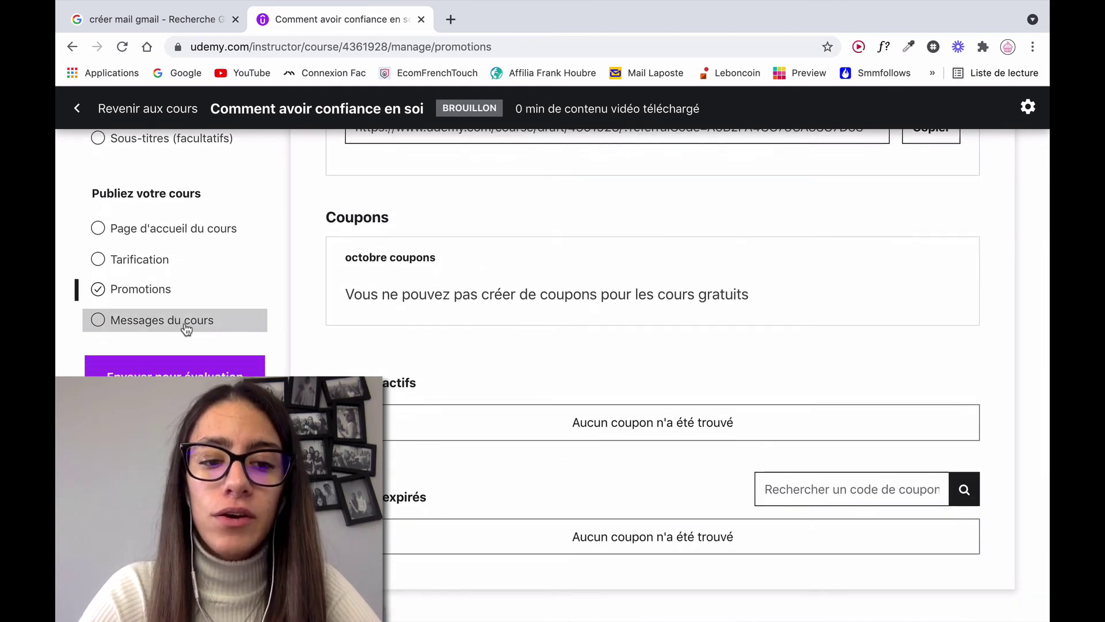
- Go to the Messages du cours page and examine the optional welcome and congratulations message fields
left_click(175, 327)
scroll(380, 316, "down", 1)
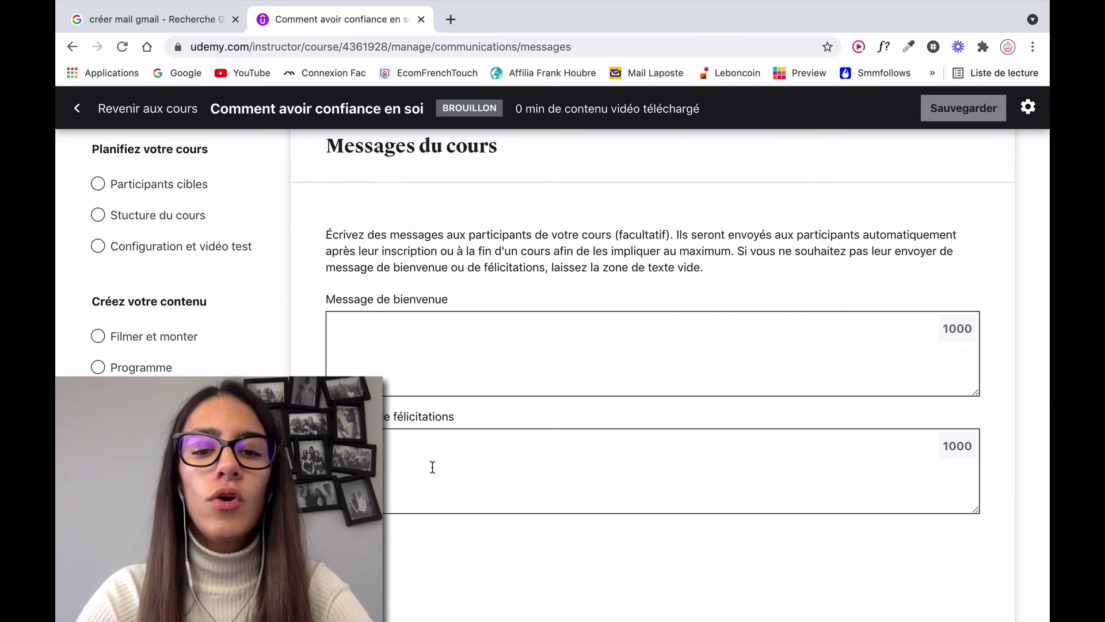
scroll(432, 466, "down", 4)
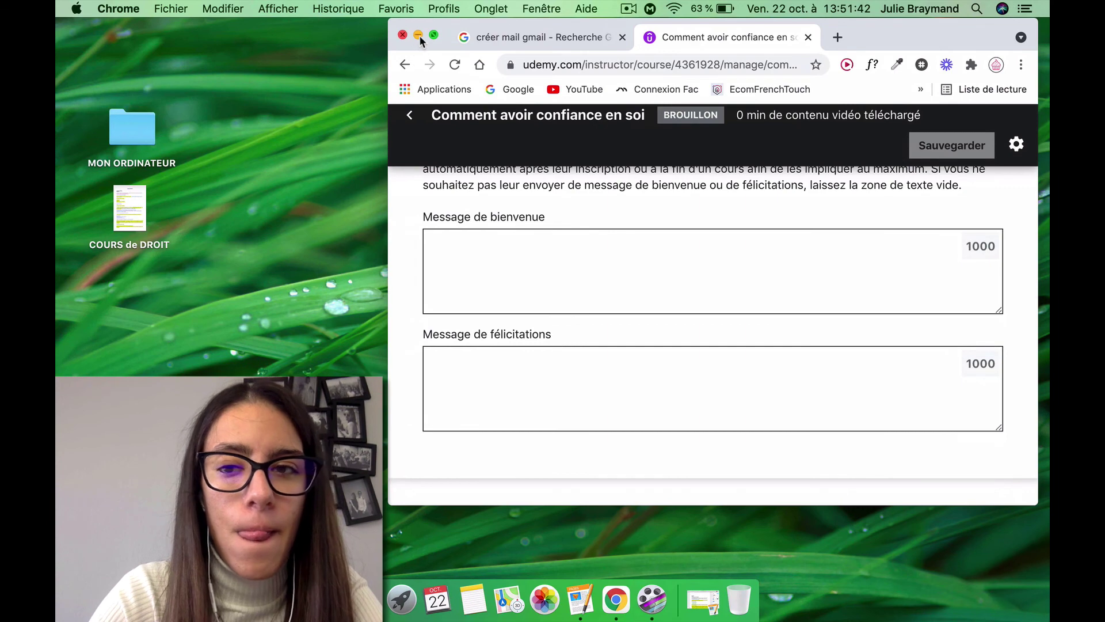
left_click(419, 36)
left_click(629, 9)
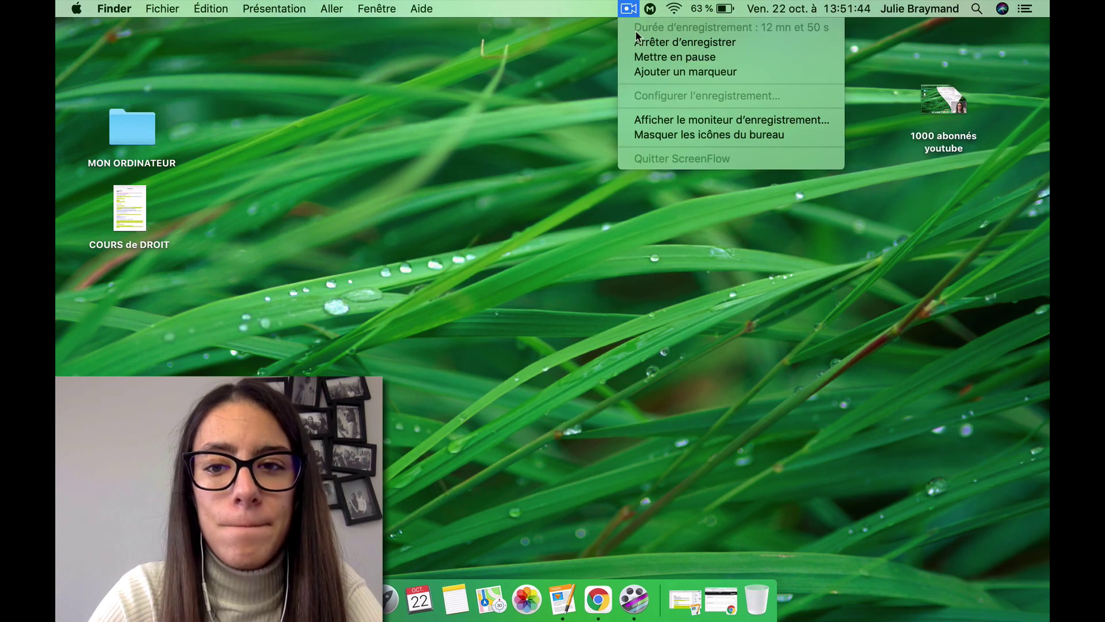